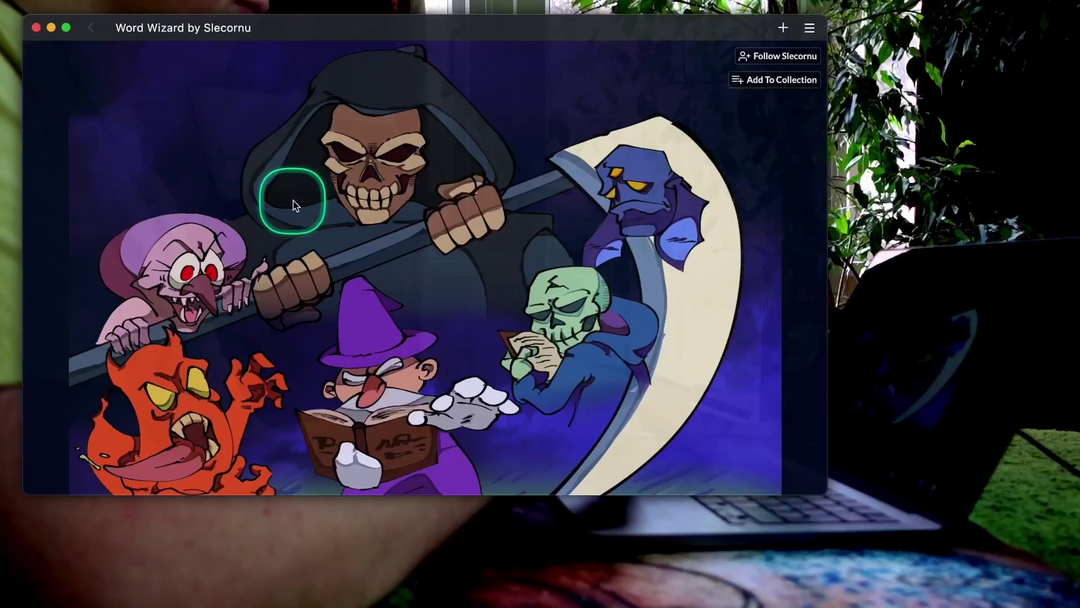
# Step: Scroll to the Word Wizard download list and launch the downloaded Word Wizard game
pyautogui.scroll(-3, 294, 204)
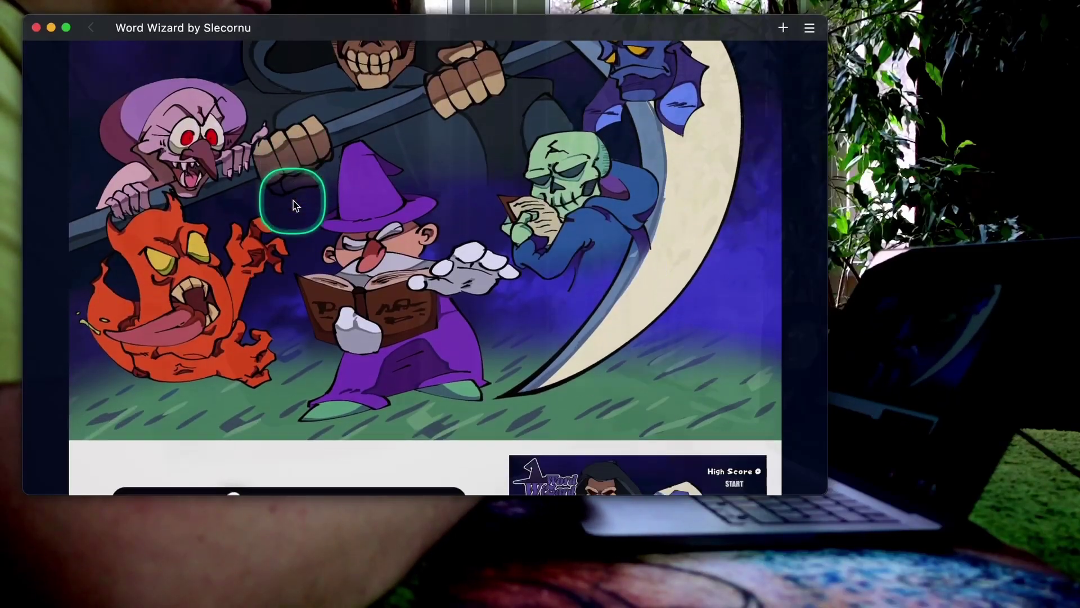
pyautogui.scroll(-15, 294, 205)
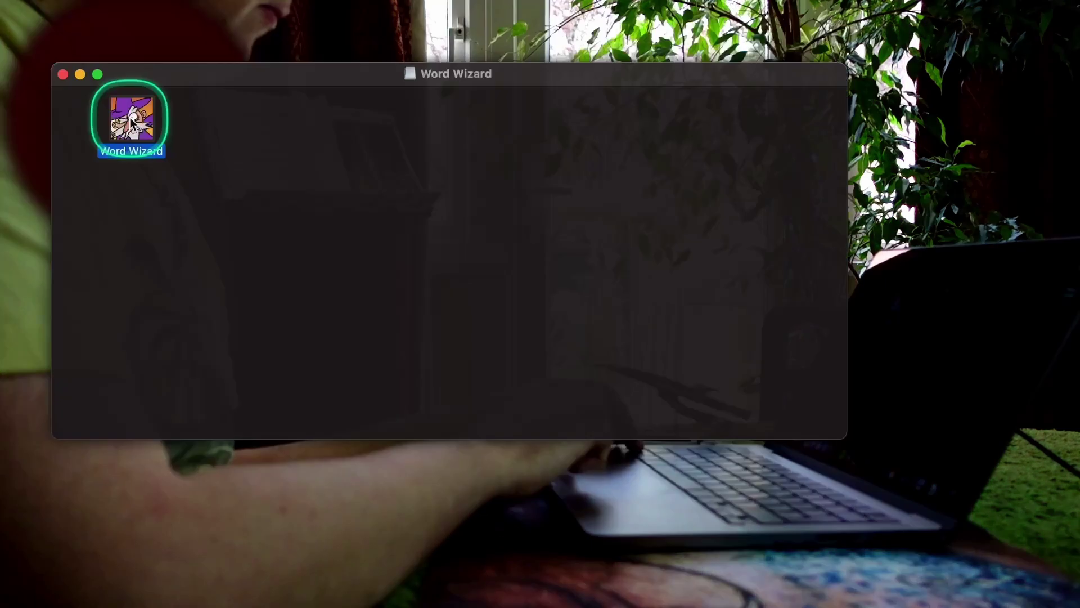
pyautogui.doubleClick(145, 125)
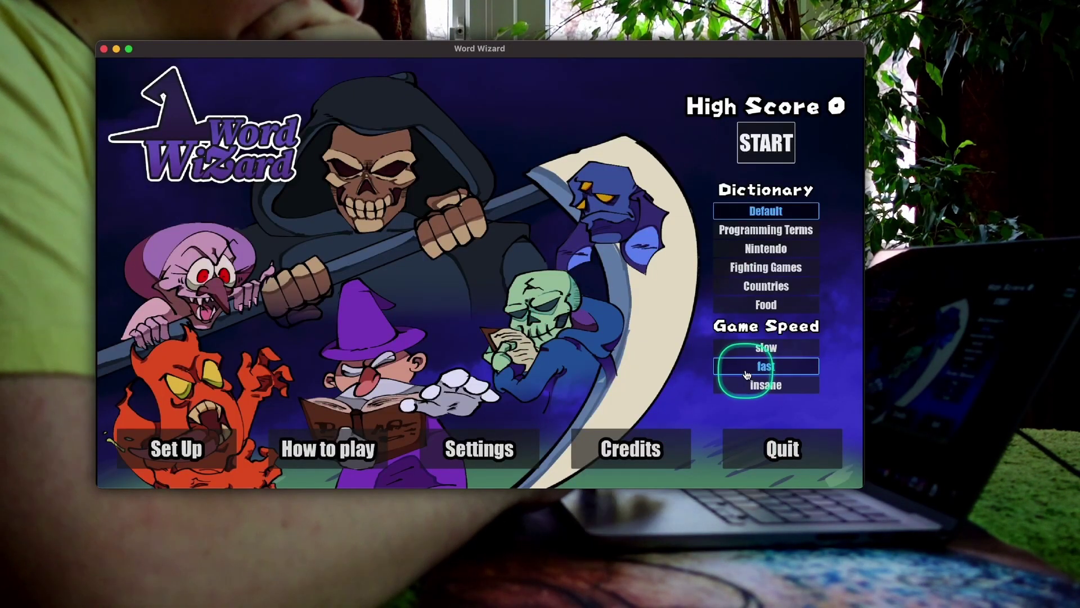
# Step: Read How to play, then defeat Conjure, Snare, Bleed and Shatter enemies, mashing space to finish them
pyautogui.click(341, 442)
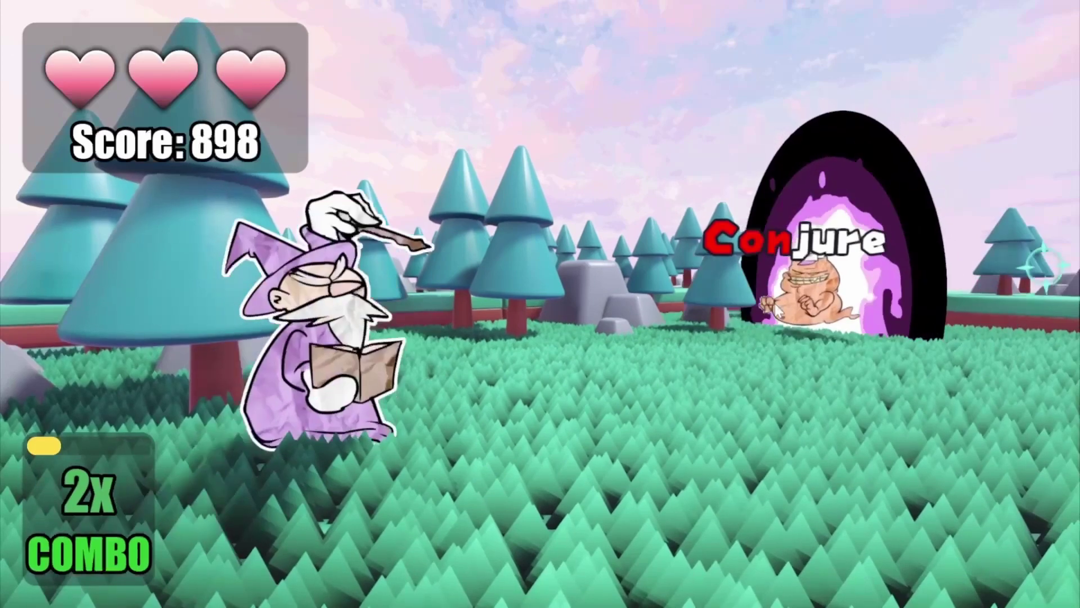
pyautogui.write('juresnare')
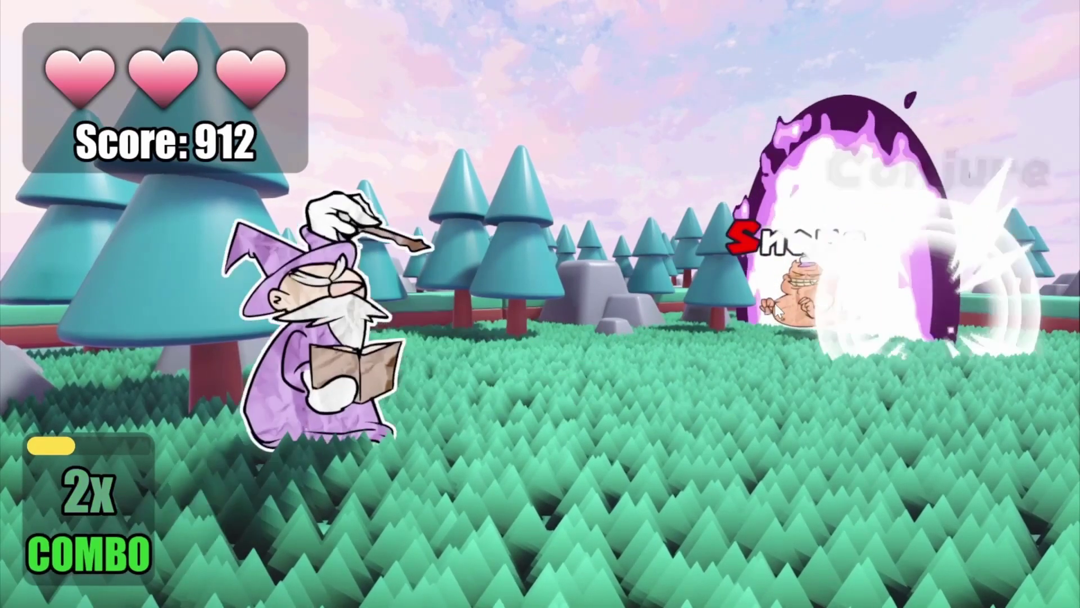
pyautogui.write('blee')
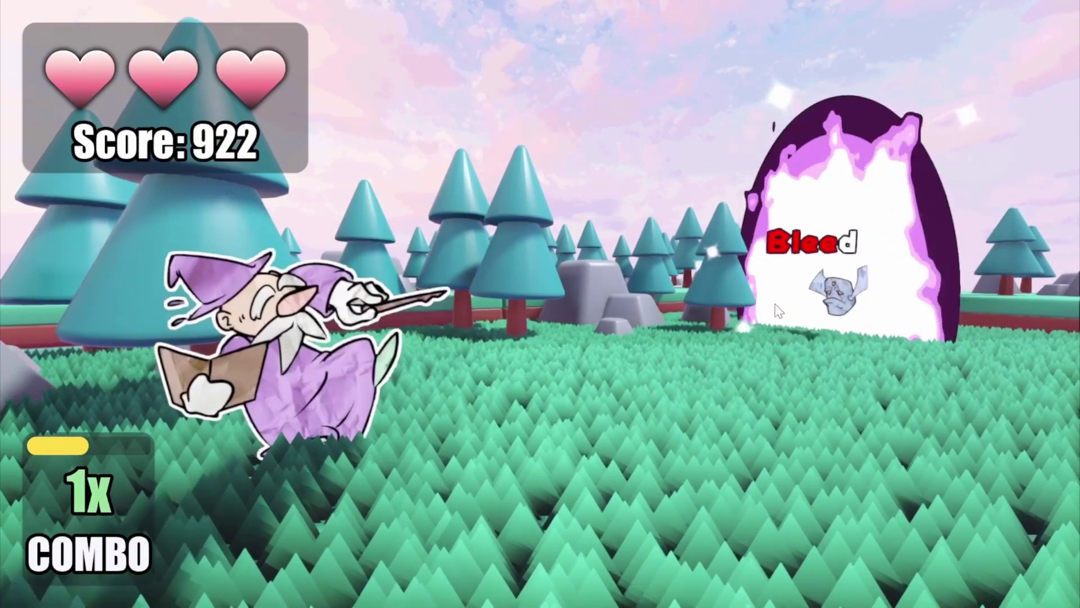
pyautogui.write('d')
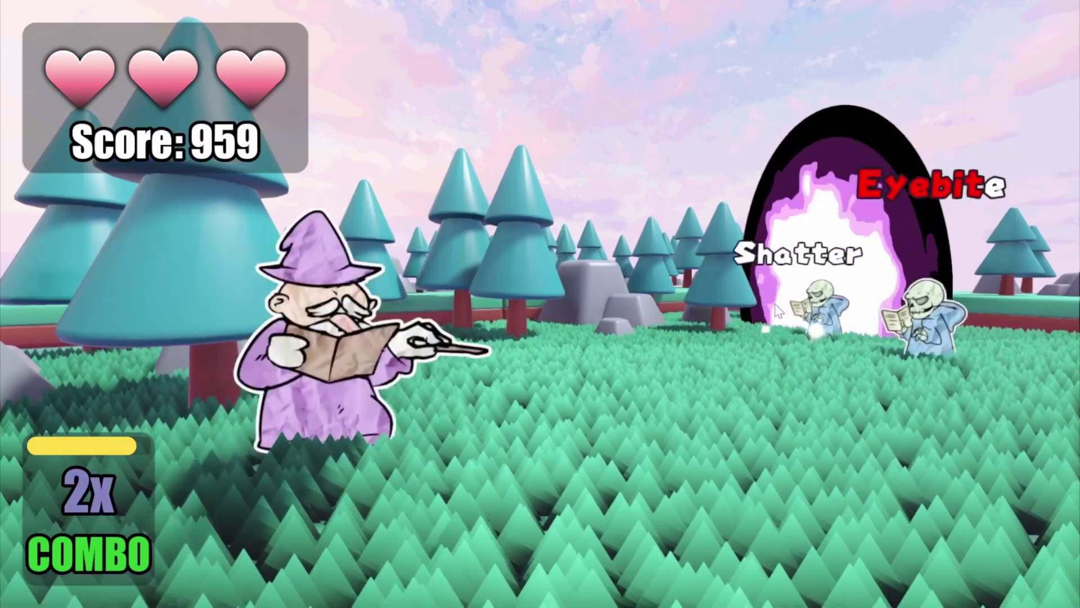
pyautogui.write('eShatter')
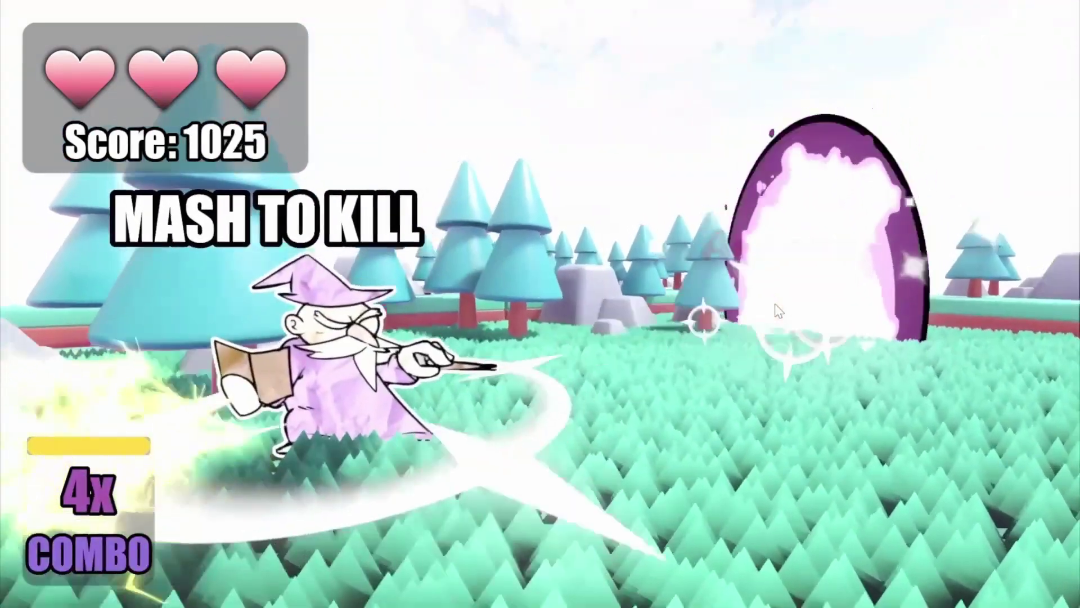
pyautogui.press('space')
pyautogui.press('space')
pyautogui.press('space')
pyautogui.press('space')
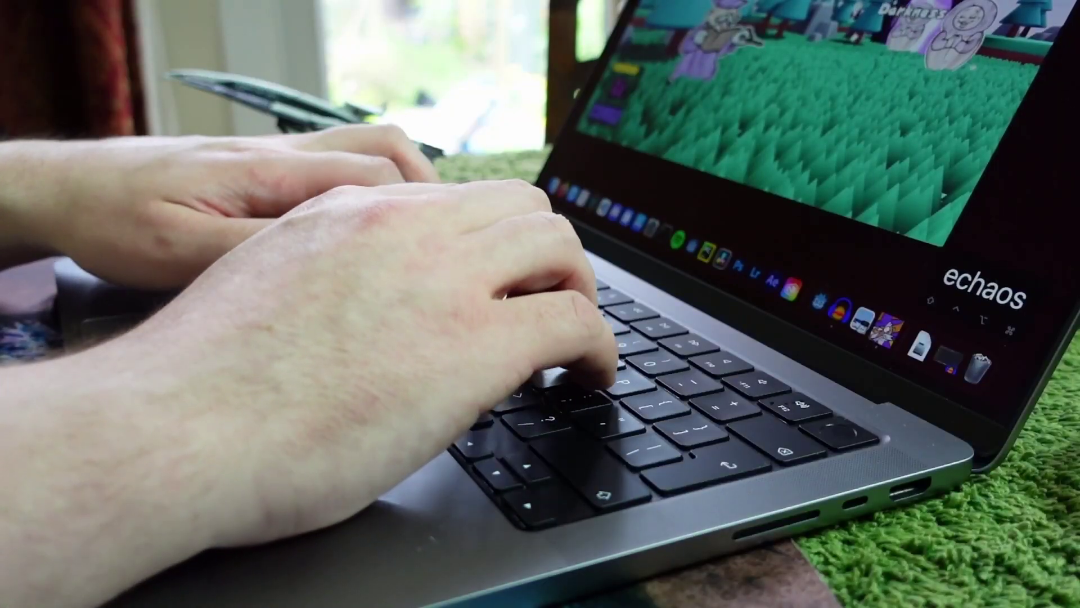
# Step: Type 'boltdarknee' and bring up the reaper's Idle animation with its Demon position track
pyautogui.write('boltdarknee')
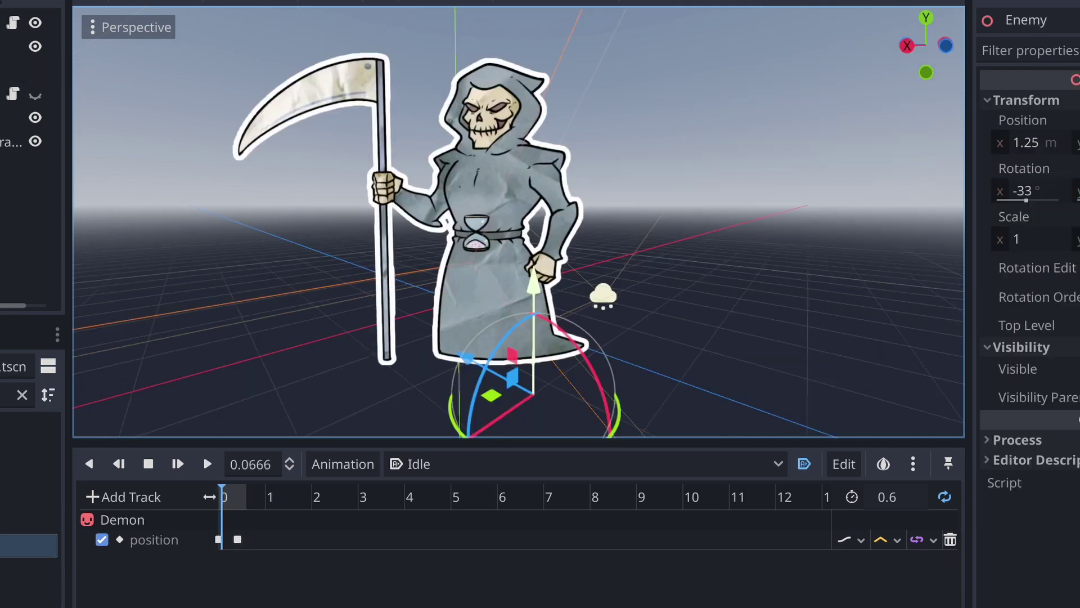
# Step: Preview the reaper's Attack animation and open the 3DWorld root node's script
pyautogui.click(450, 463)
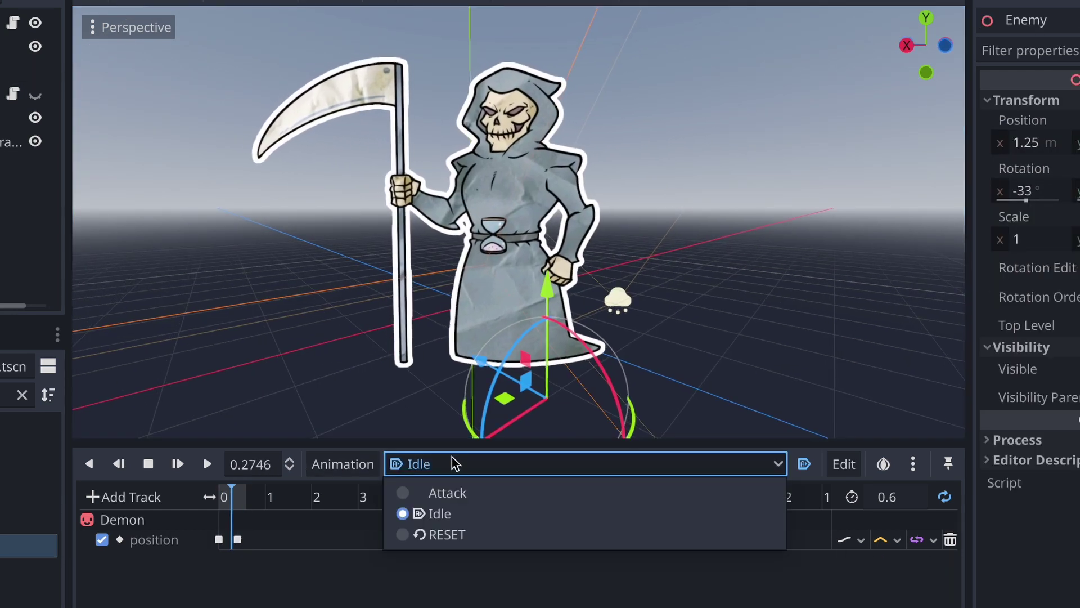
pyautogui.click(448, 493)
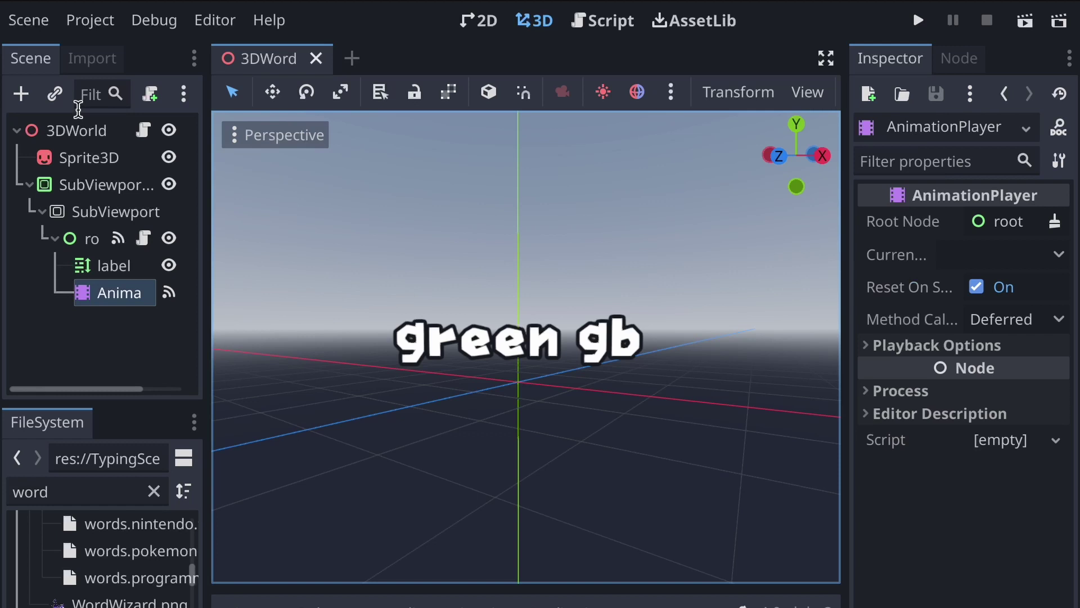
pyautogui.click(95, 132)
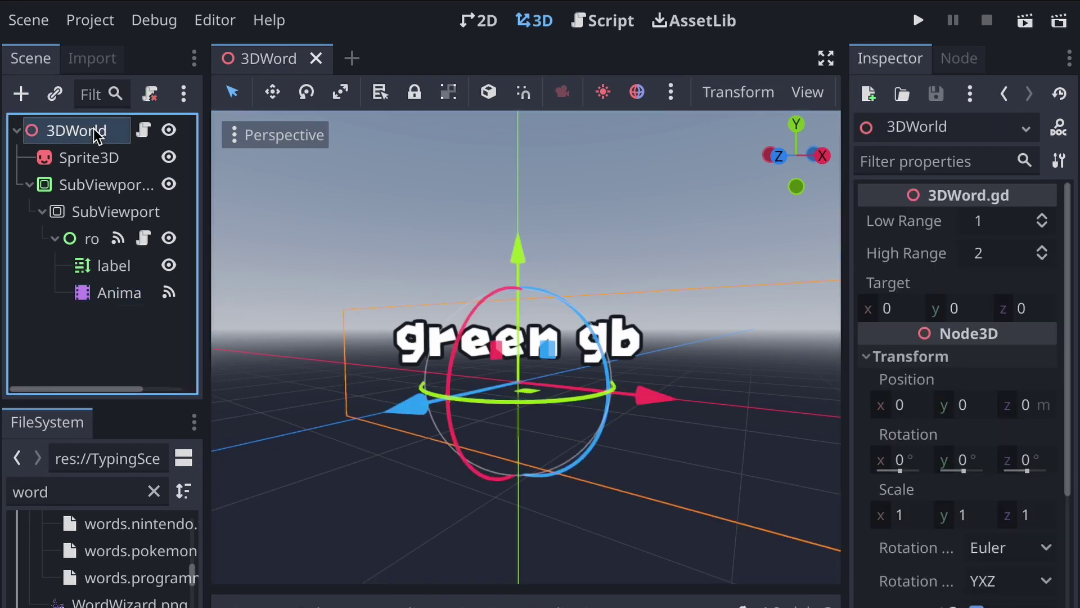
pyautogui.click(148, 133)
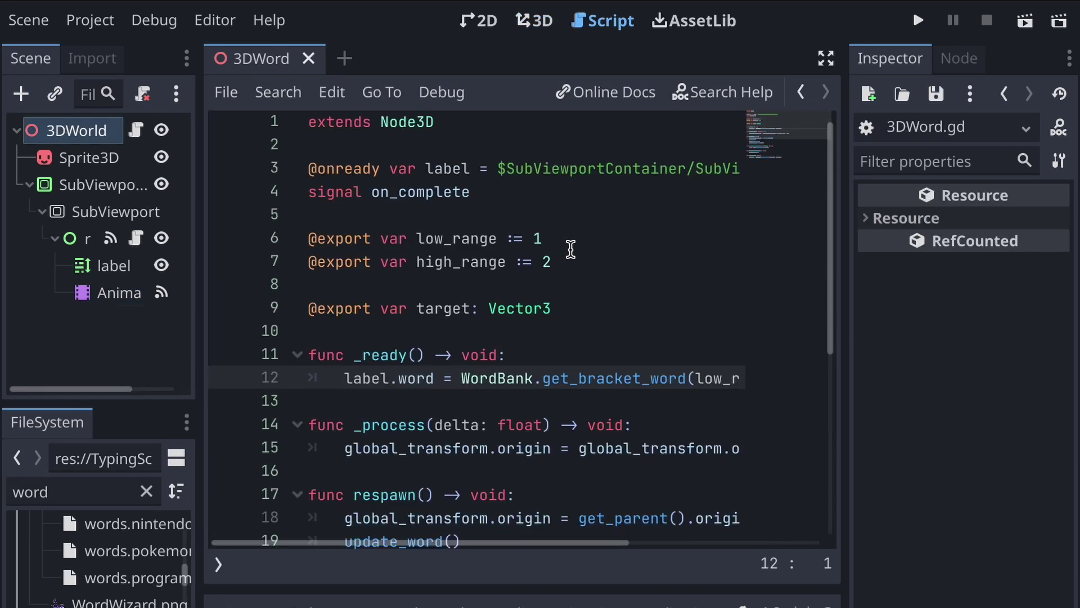
pyautogui.scroll(-5, 570, 251)
pyautogui.scroll(1, 494, 298)
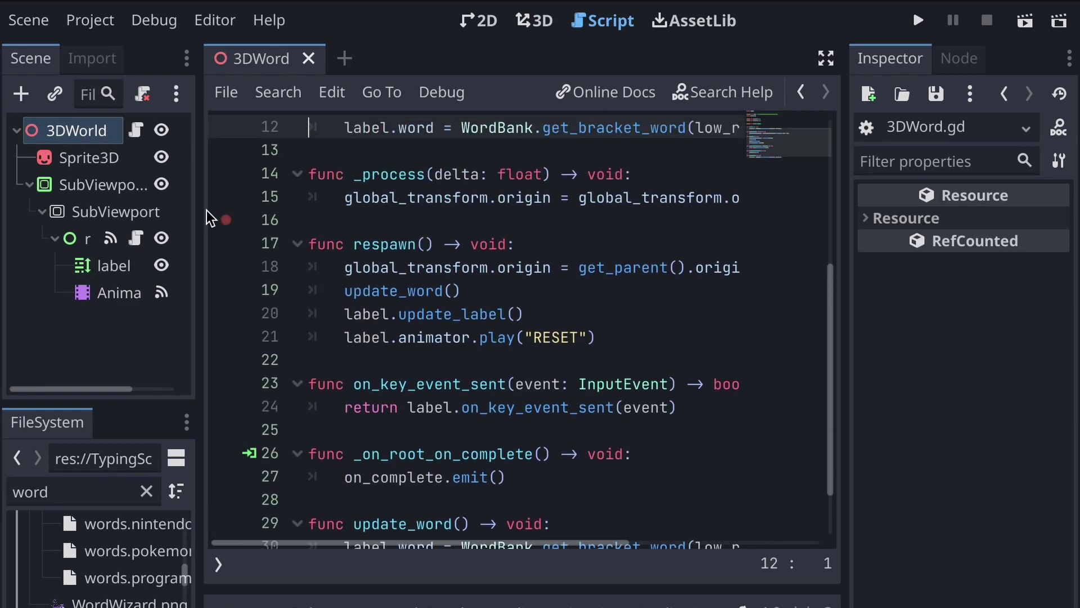
# Step: Open and scroll through the word label's Word.gd script
pyautogui.click(134, 238)
pyautogui.scroll(-1, 592, 291)
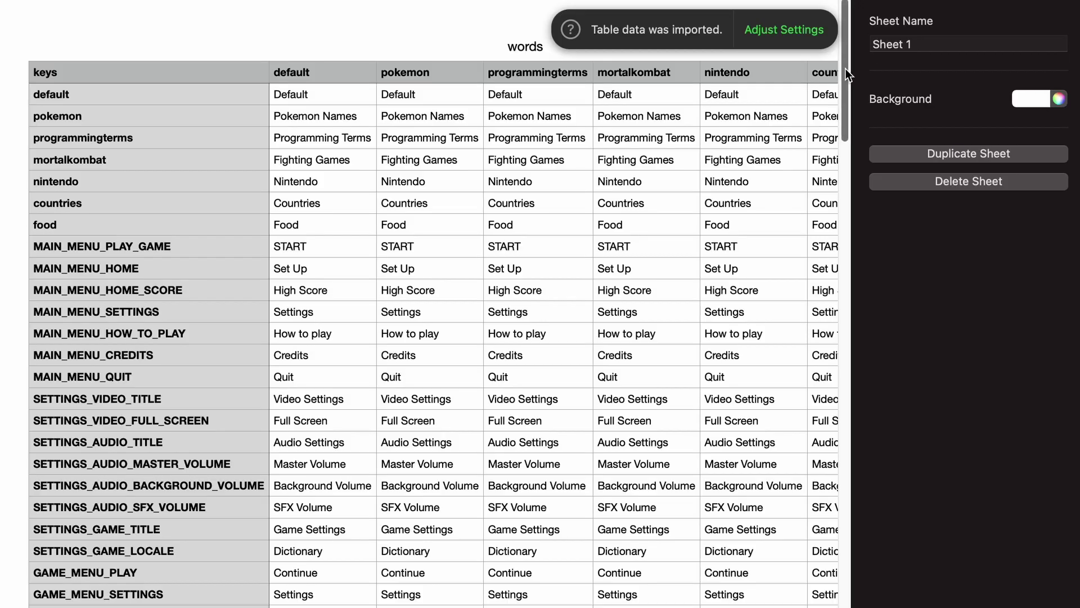
pyautogui.moveTo(845, 69); pyautogui.dragTo(841, 386)
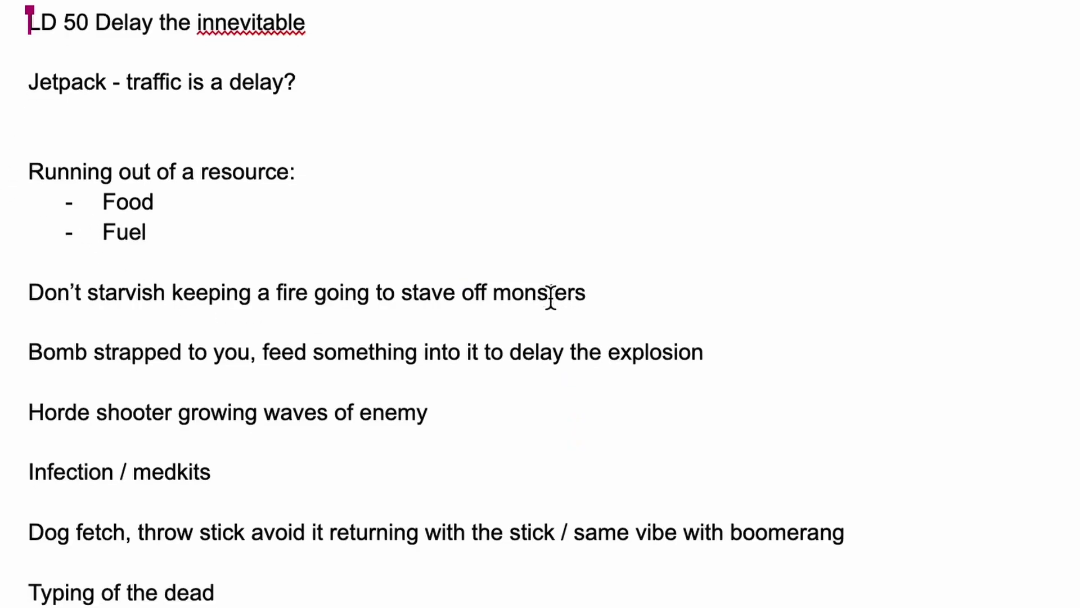
# Step: Scroll down through the LD 50 game-idea brainstorm list in the Google Doc
pyautogui.scroll(-1, 615, 297)
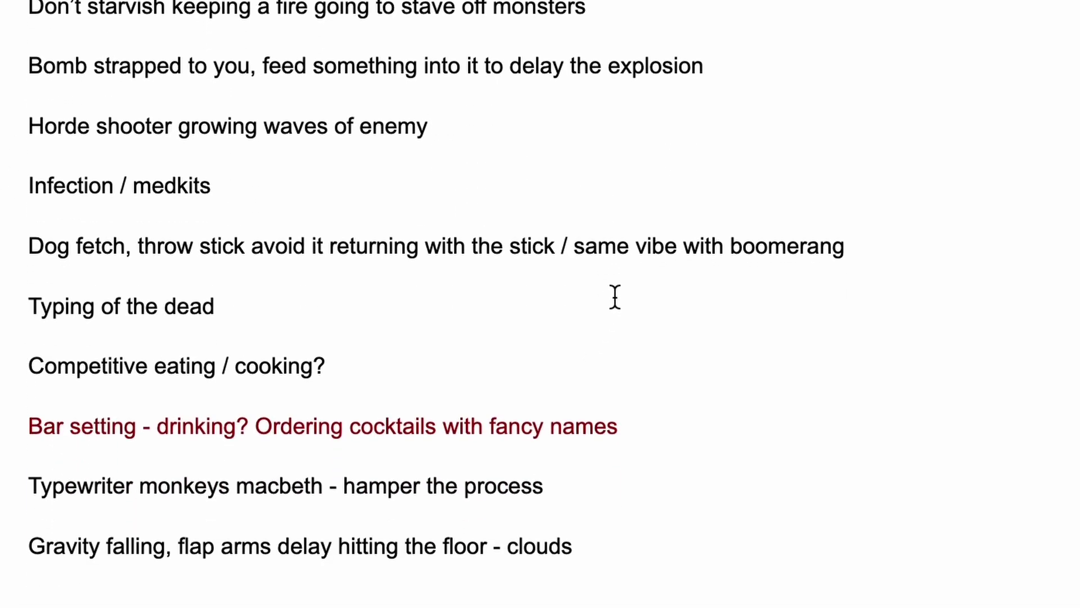
pyautogui.scroll(-3, 617, 290)
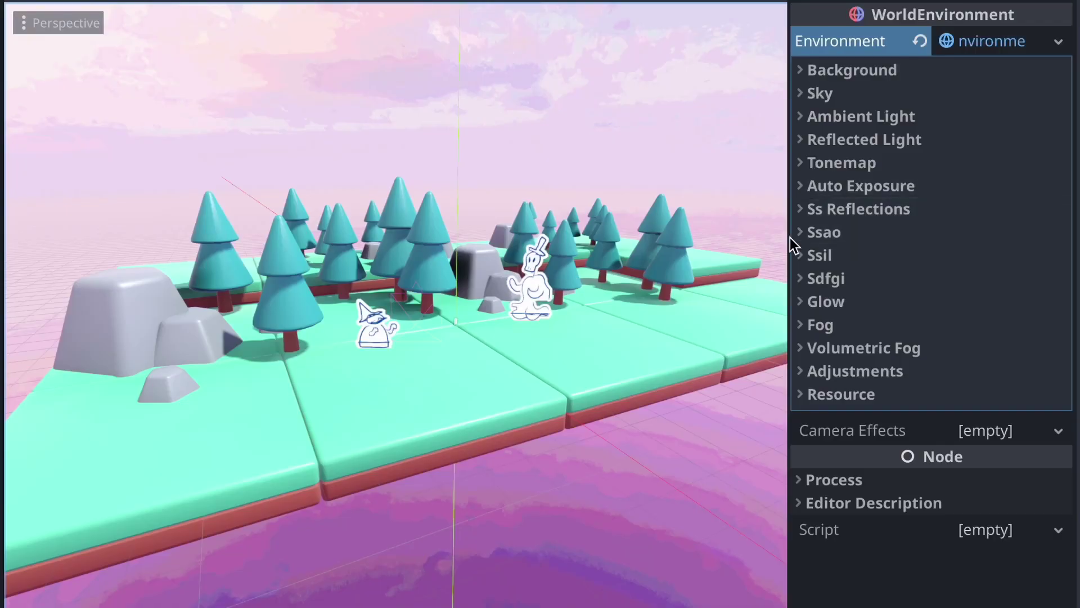
# Step: Expand the WorldEnvironment's Ssil and Sdfgi sections in the Inspector
pyautogui.click(798, 253)
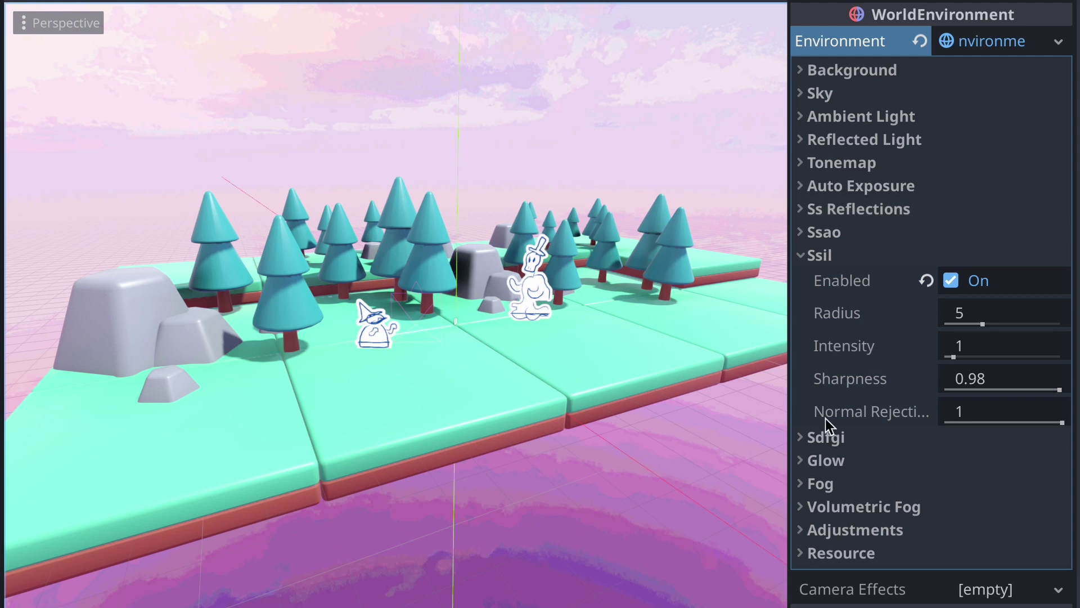
pyautogui.click(801, 439)
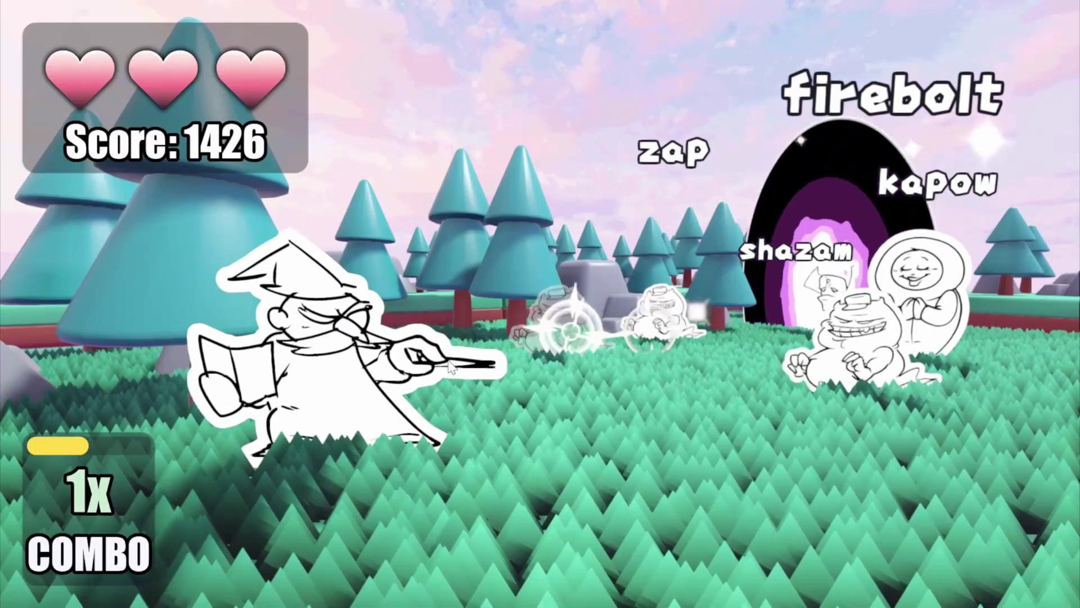
# Step: Type spell words like firebolt, kapow, zap, shazam and kablam to defeat the portal's enemies
pyautogui.write('fireboltkapow')
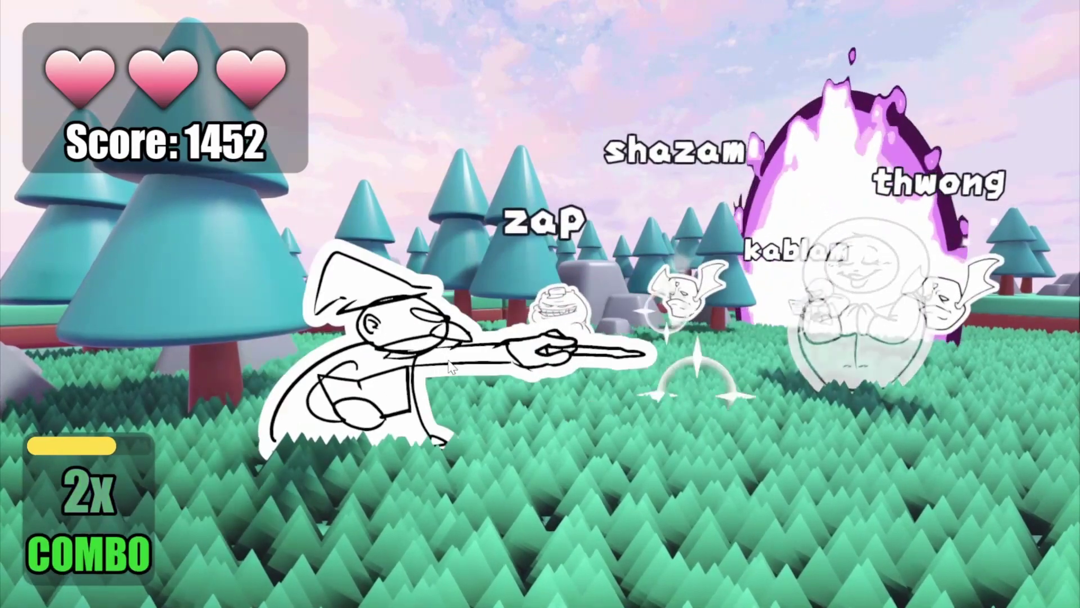
pyautogui.write('zapshazam')
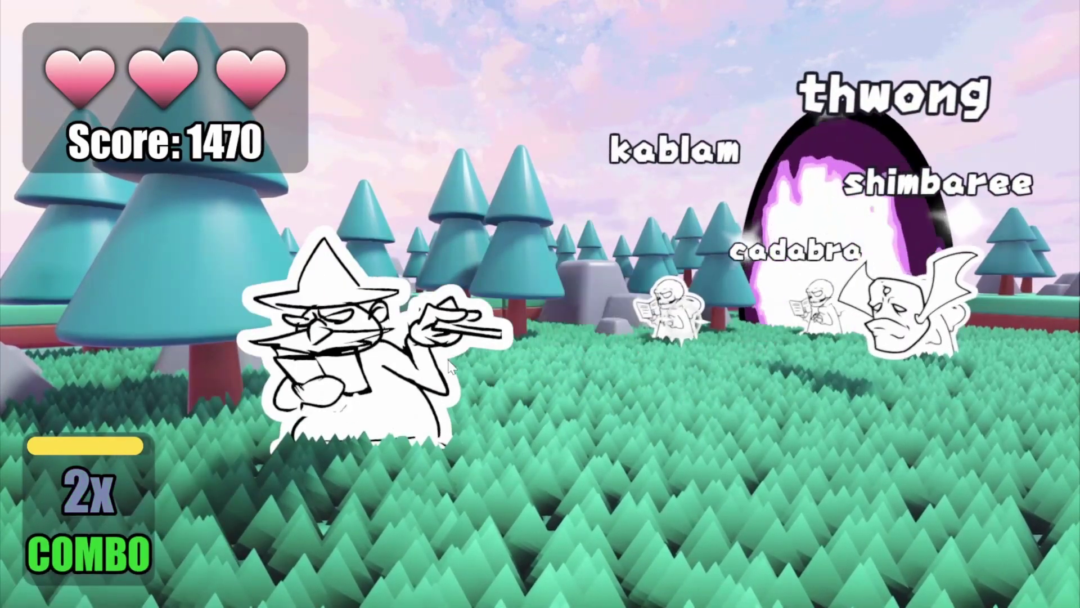
pyautogui.write('kablamthwongshimbaree')
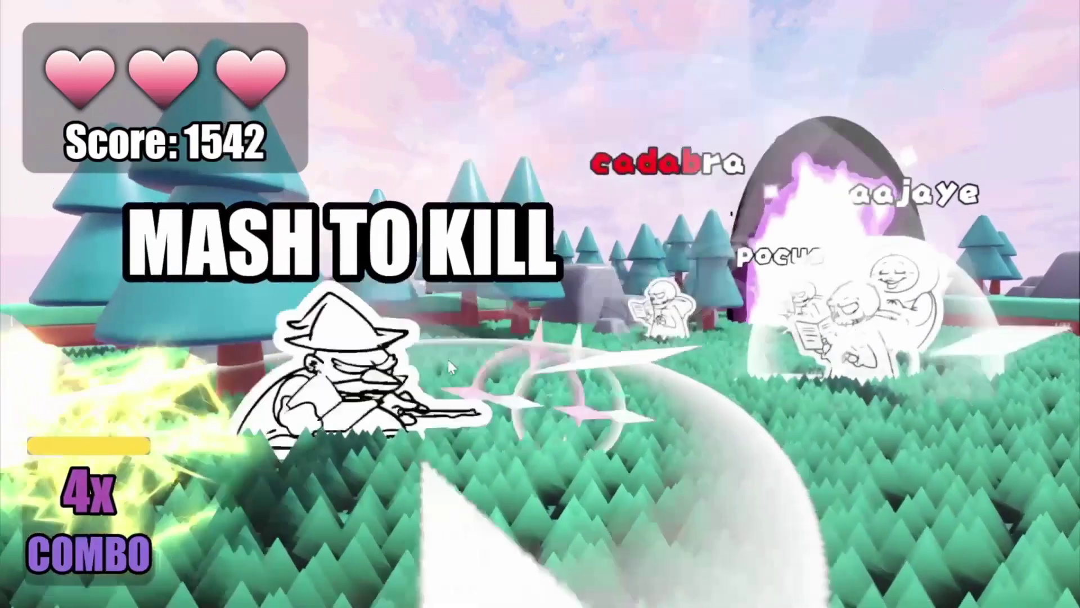
pyautogui.write('cadabraaajayepocussimsalabima')
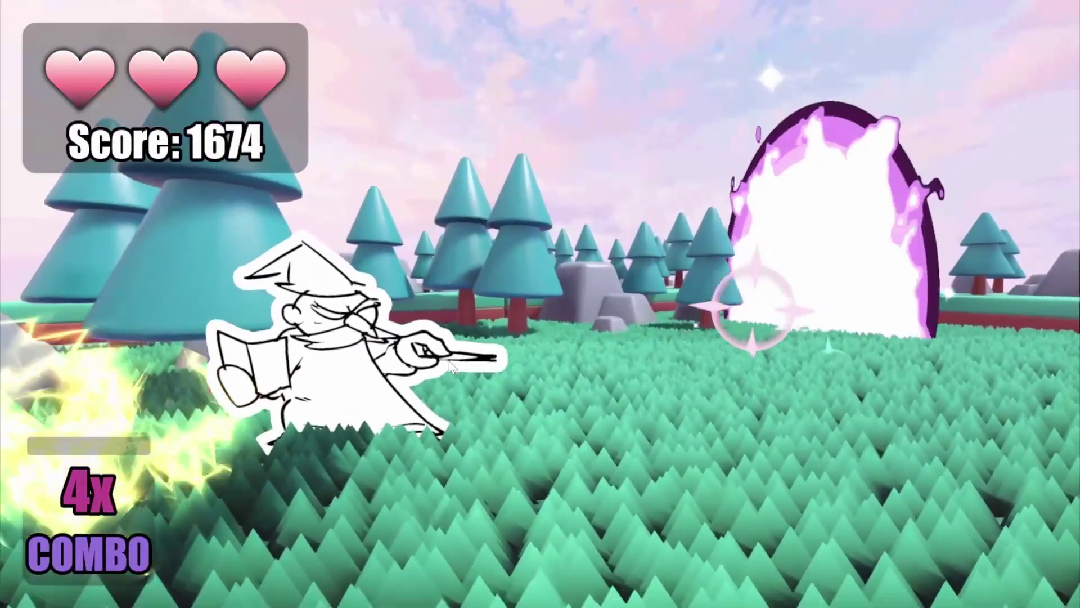
pyautogui.write('brareject')
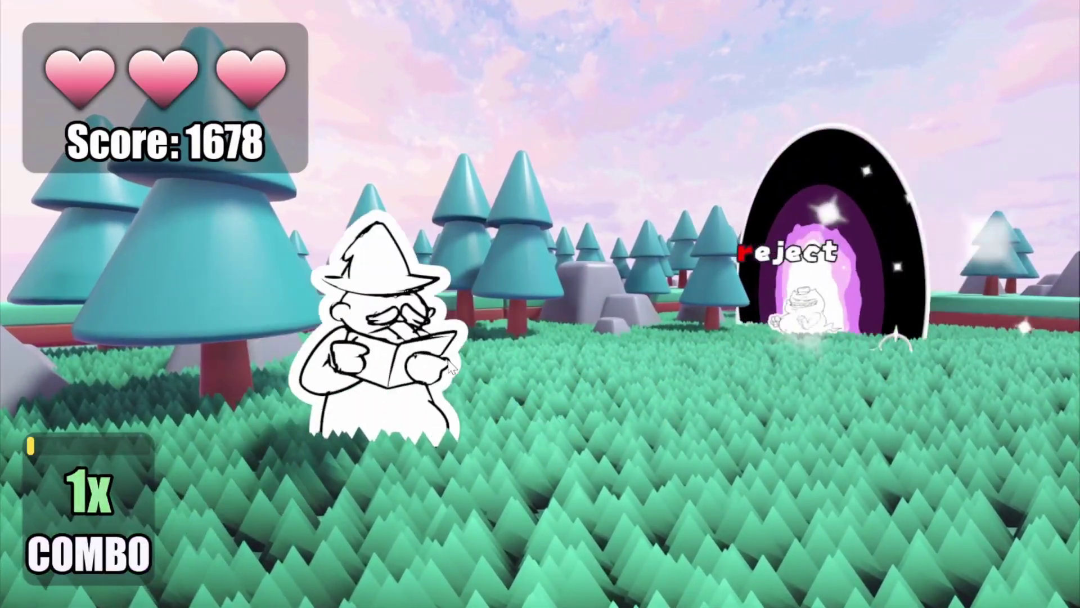
pyautogui.write('joshikazam')
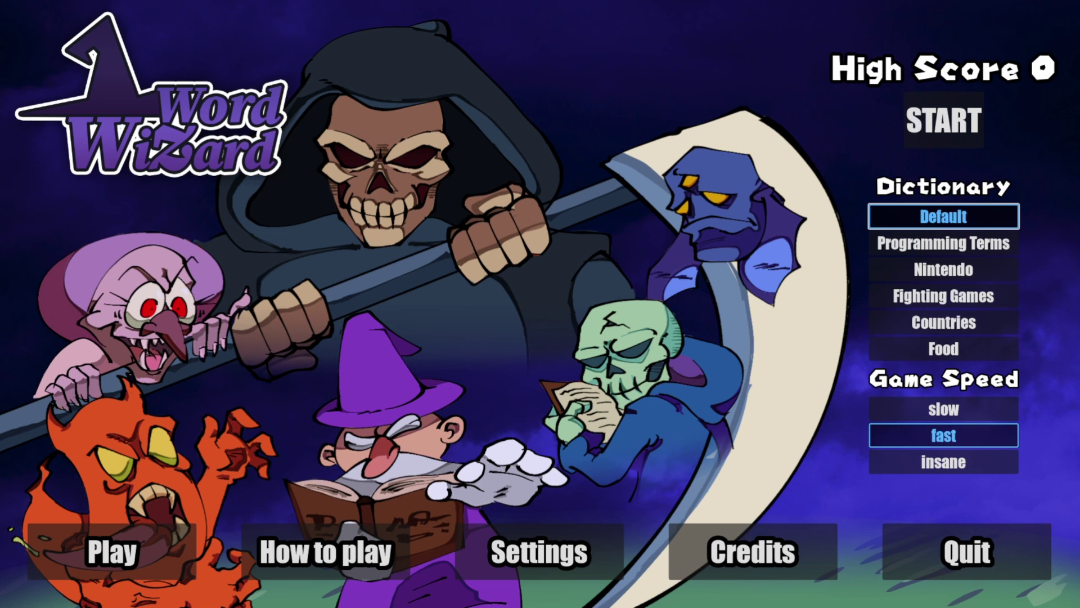
# Step: Read How to play, then type spells like Soul Cage, Tsunami and Counterspell until the run ends
pyautogui.click(301, 561)
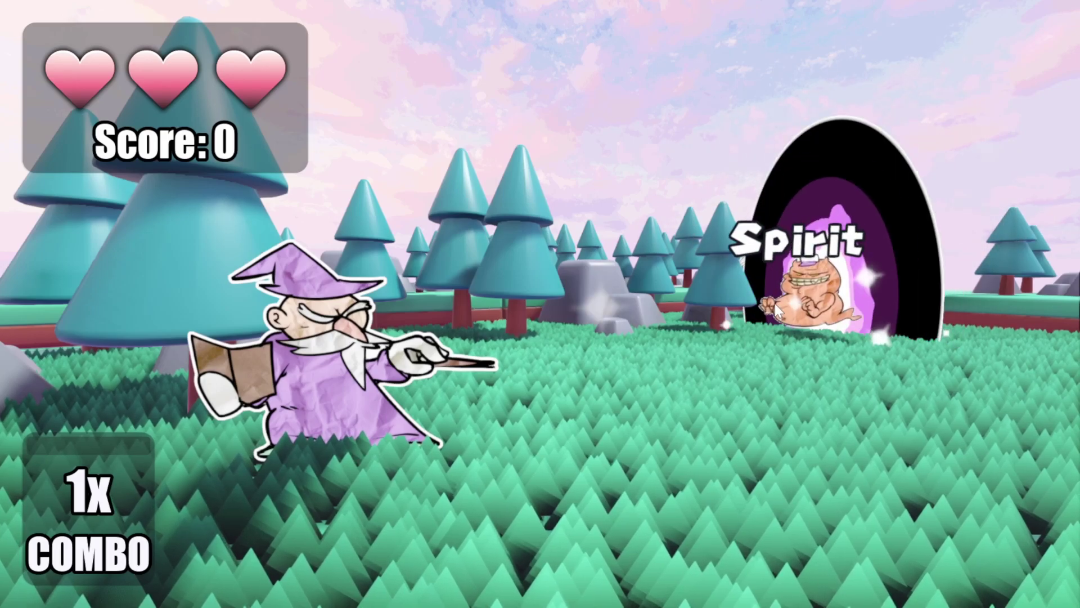
pyautogui.write('i')
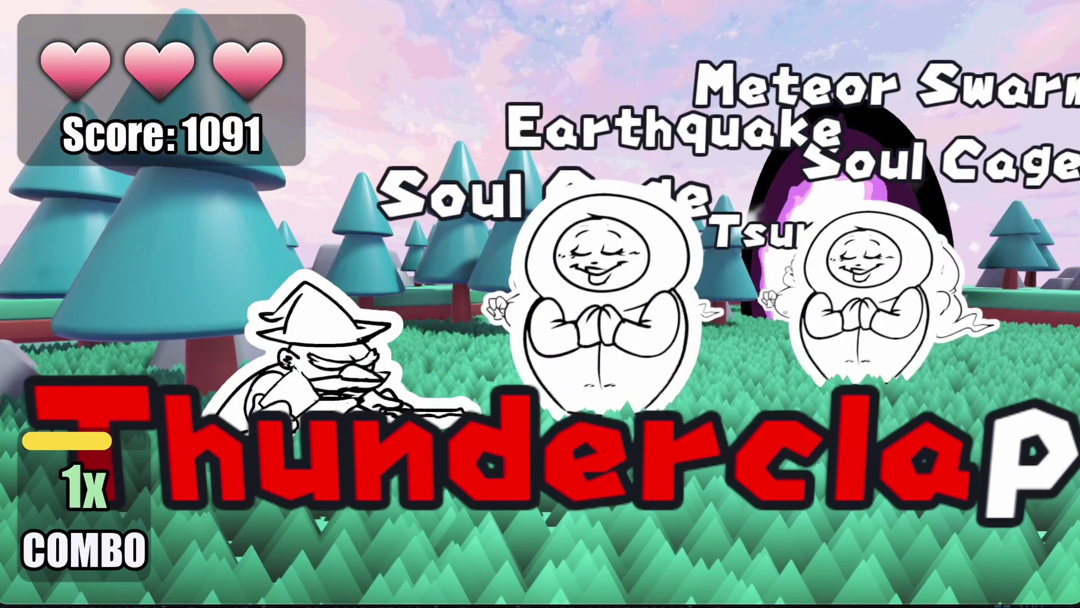
pyautogui.write('pSoul Ca')
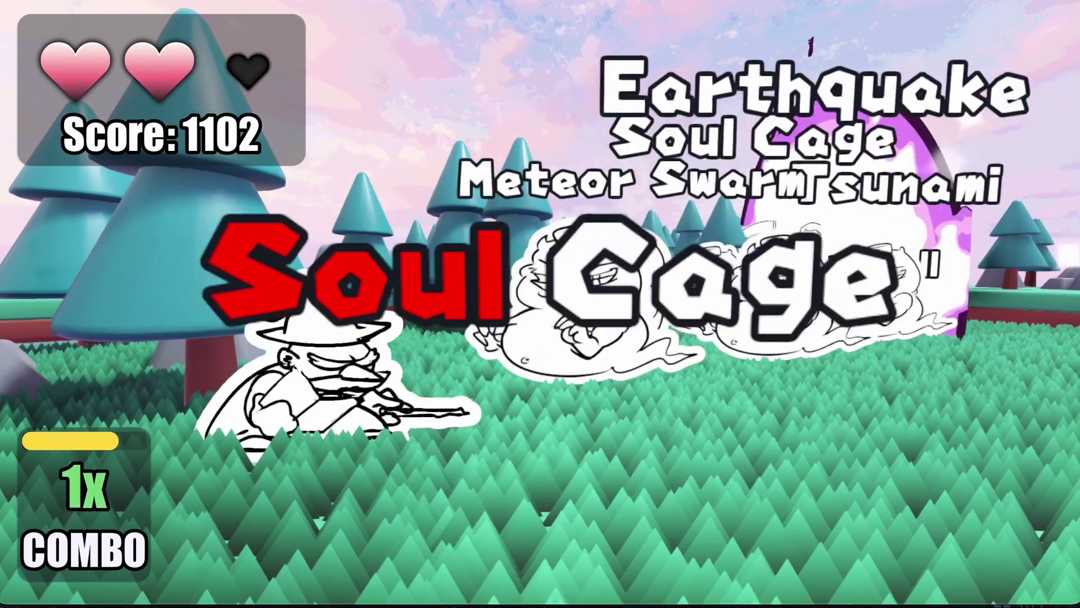
pyautogui.write('ge')
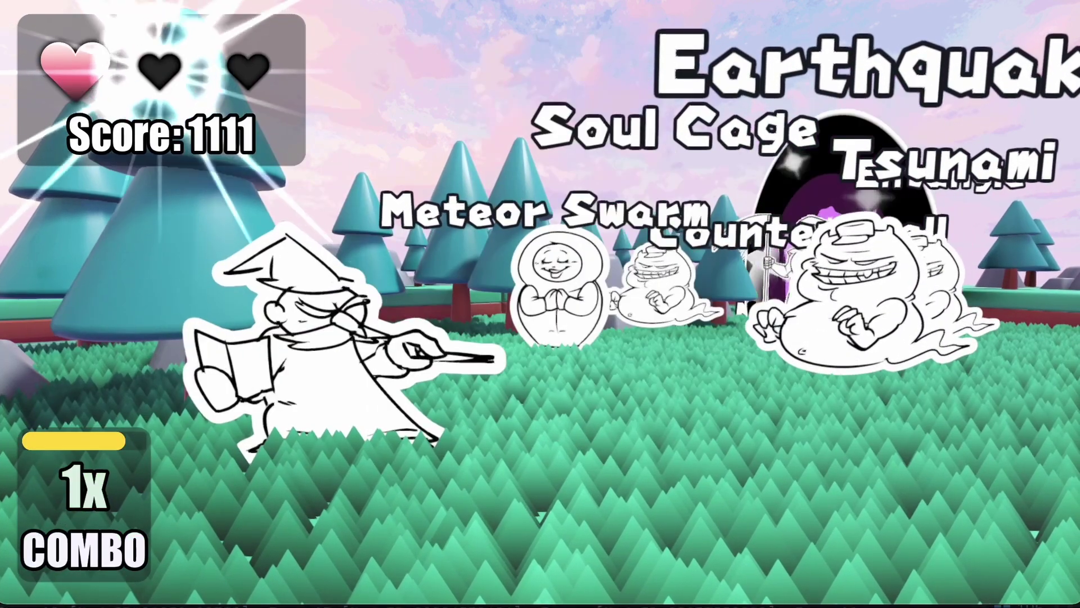
pyautogui.write('Meteo')
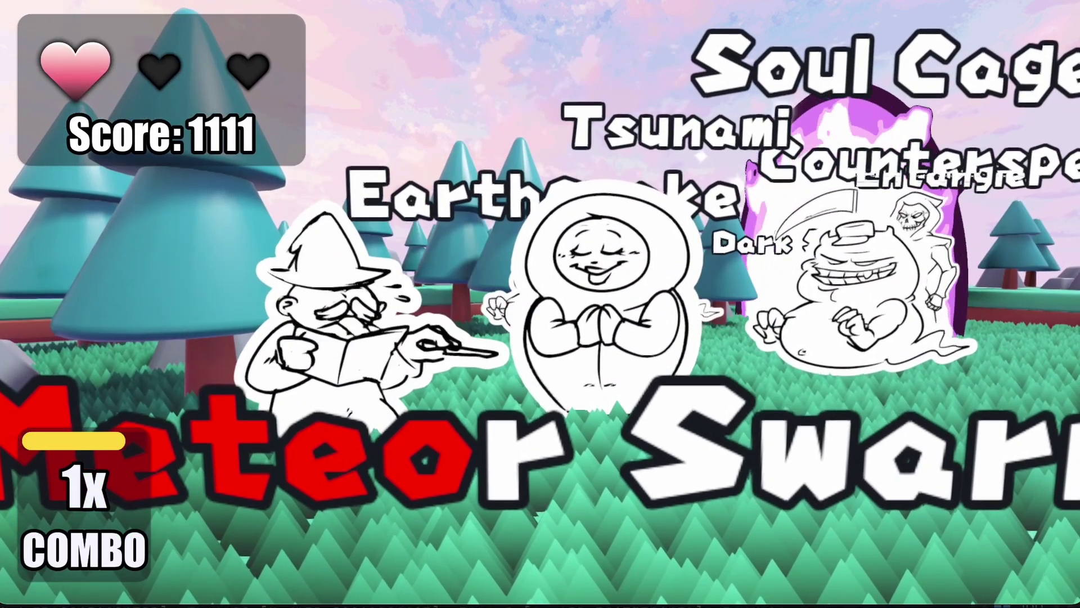
pyautogui.write('r Sw')
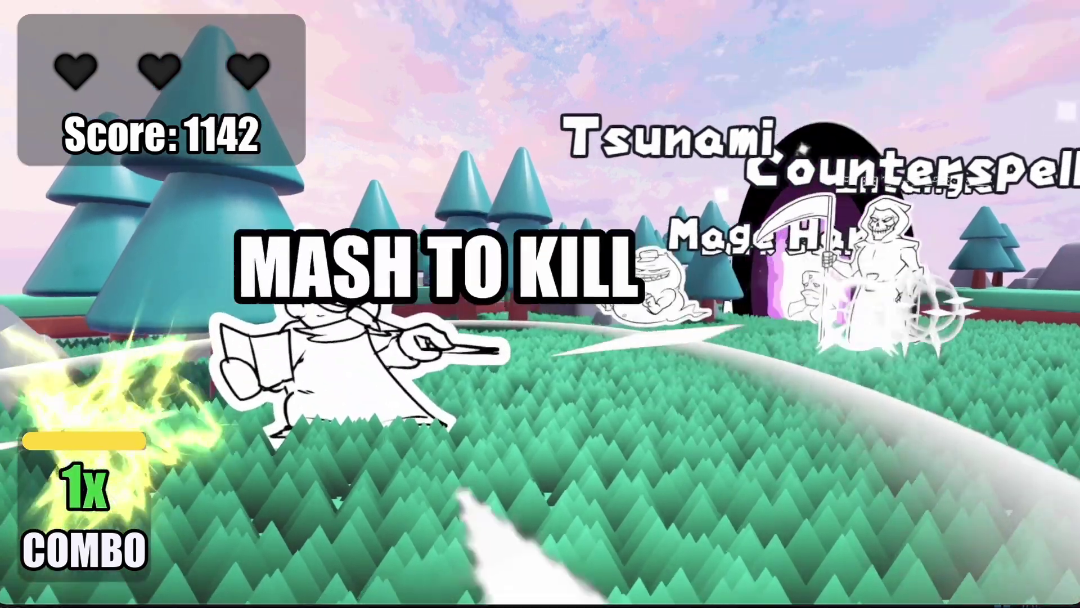
pyautogui.write('TsunamiCounterspell')
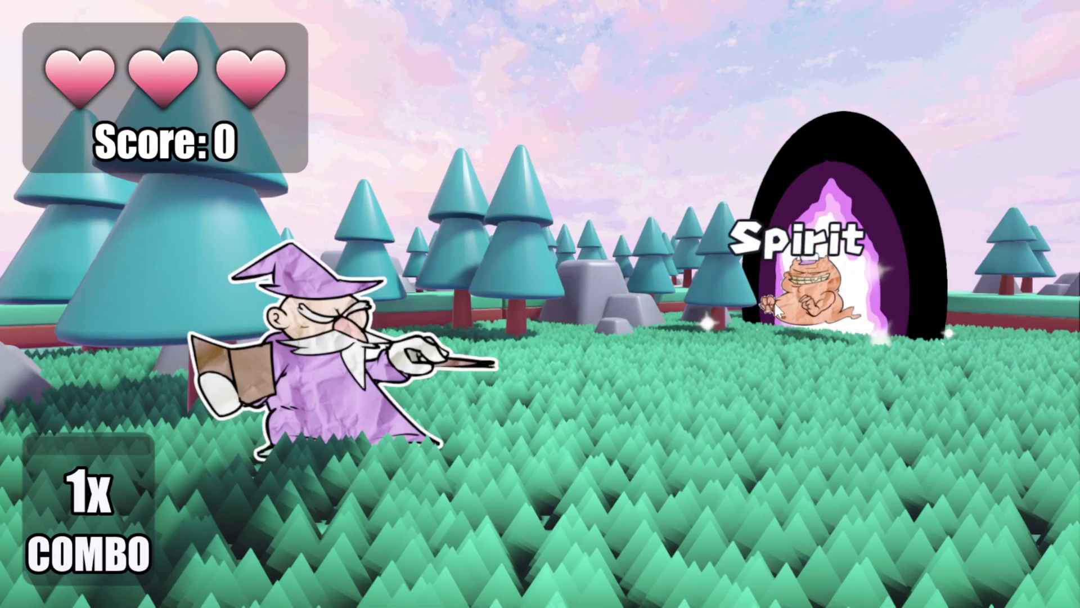
# Step: Type spirit, sorcery and wish to defeat the enemies
pyautogui.write('spir')
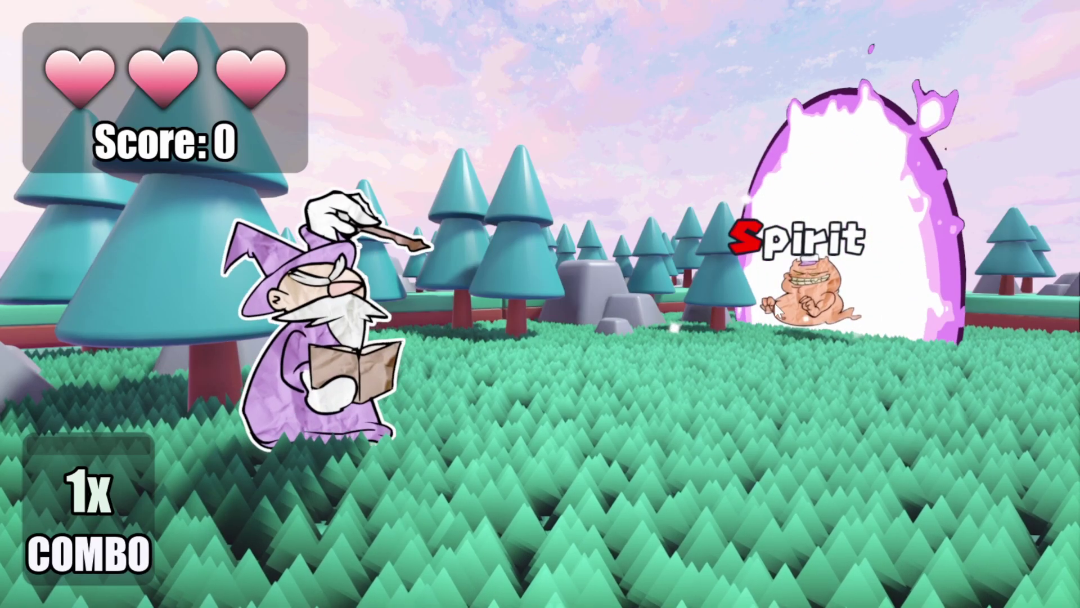
pyautogui.write('it')
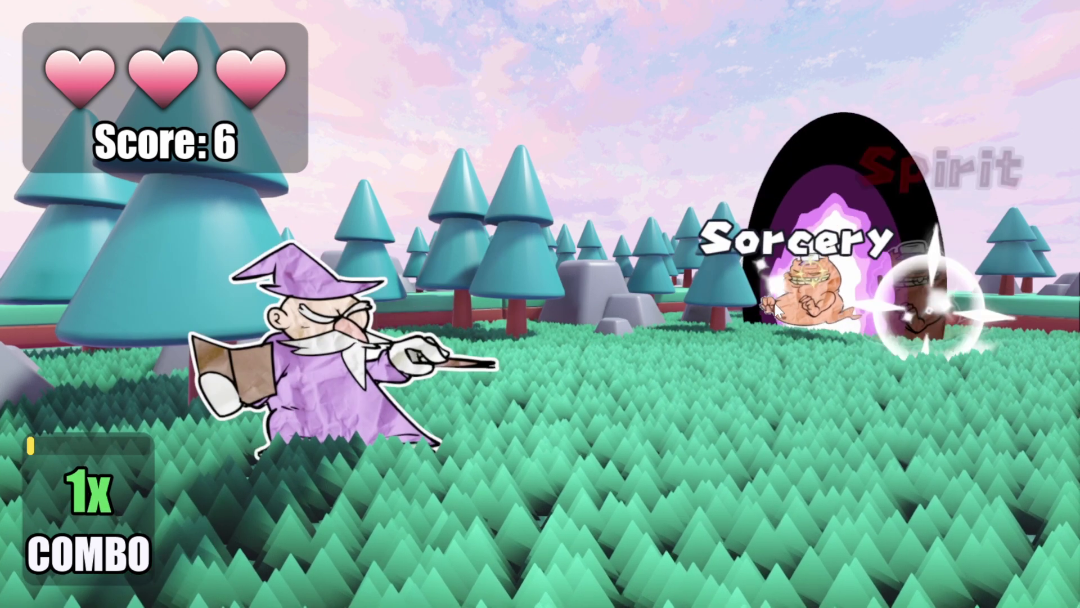
pyautogui.write('sorcery')
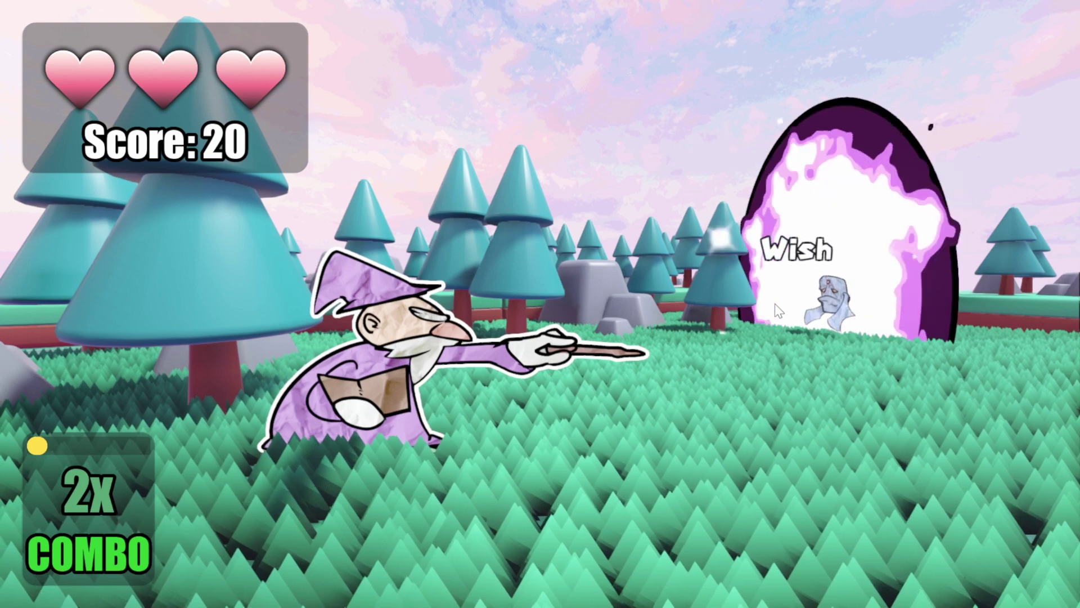
pyautogui.write('wish')
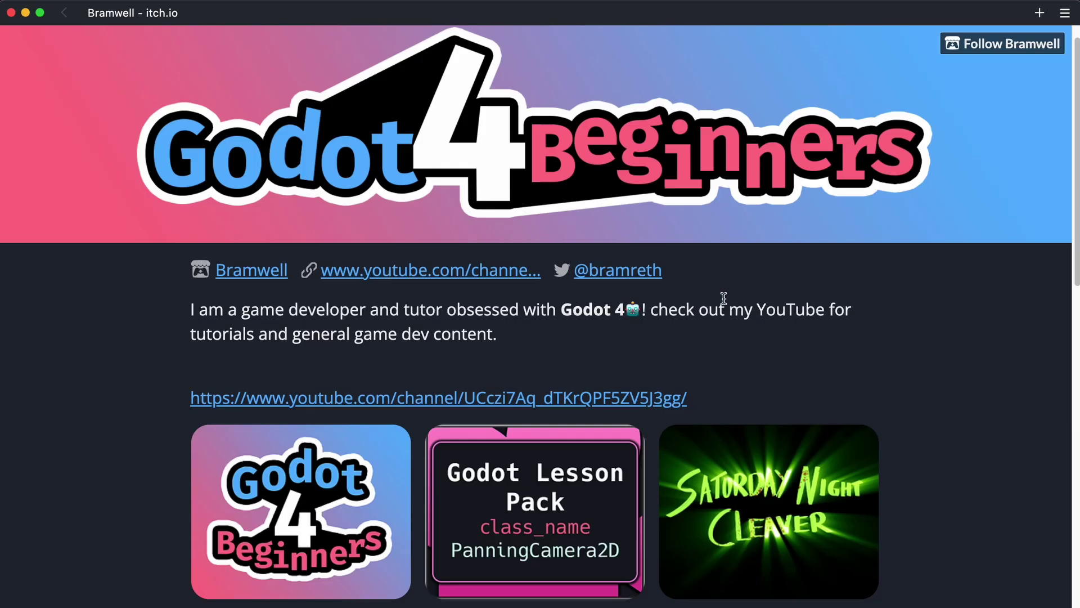
# Step: Open the PanningCamera2D lesson pack from the profile and start it past its title screen
pyautogui.scroll(-1, 532, 409)
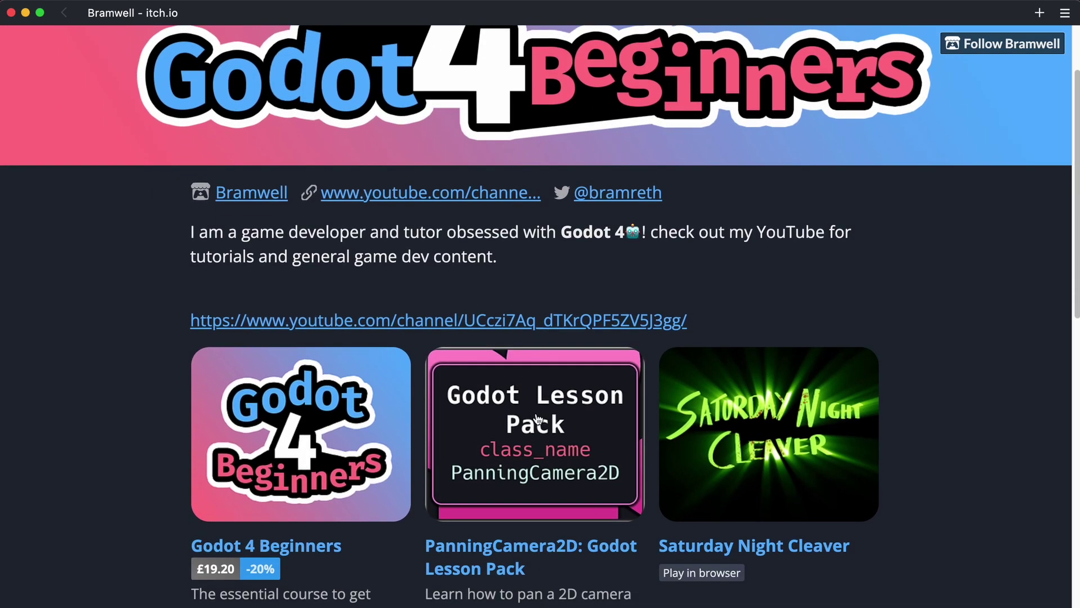
pyautogui.click(538, 418)
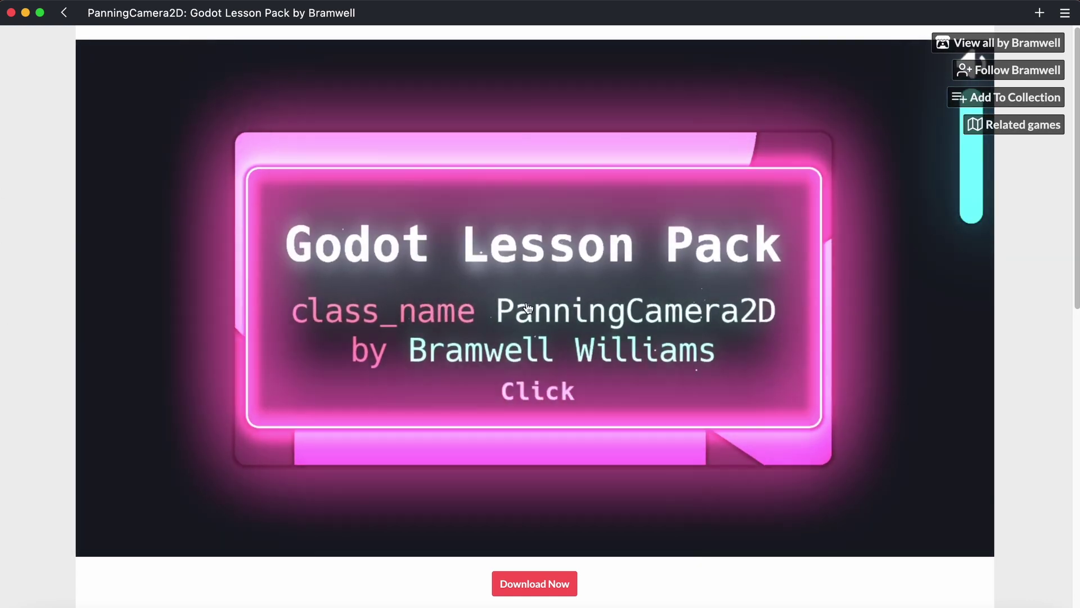
pyautogui.click(525, 301)
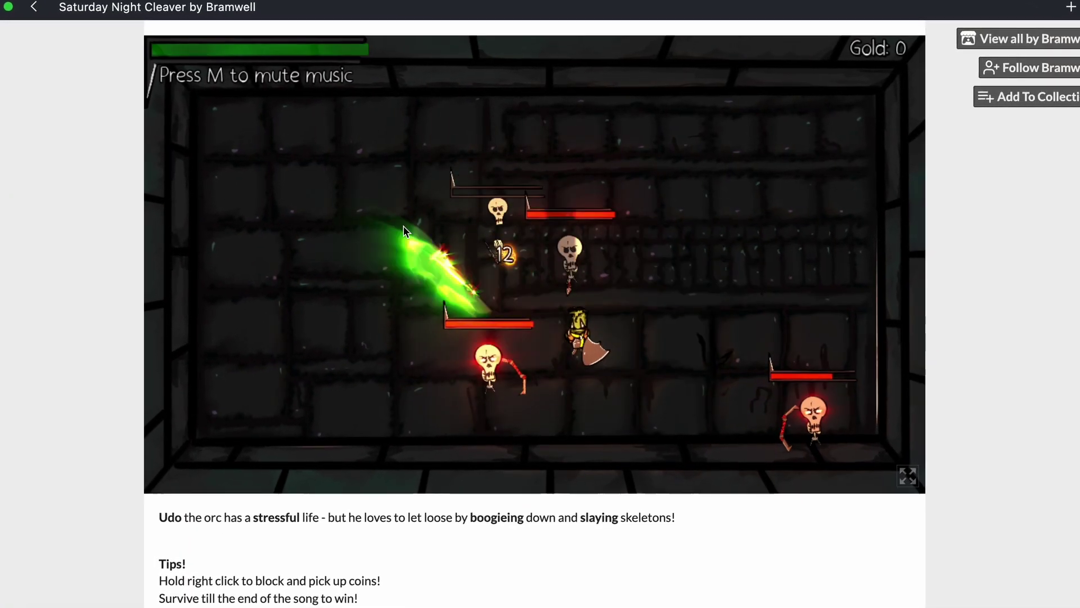
# Step: Swing the orc's axe at the skeletons in Saturday Night Cleaver, then type 'onwishcovengo' in Word Wizard
pyautogui.click(529, 313)
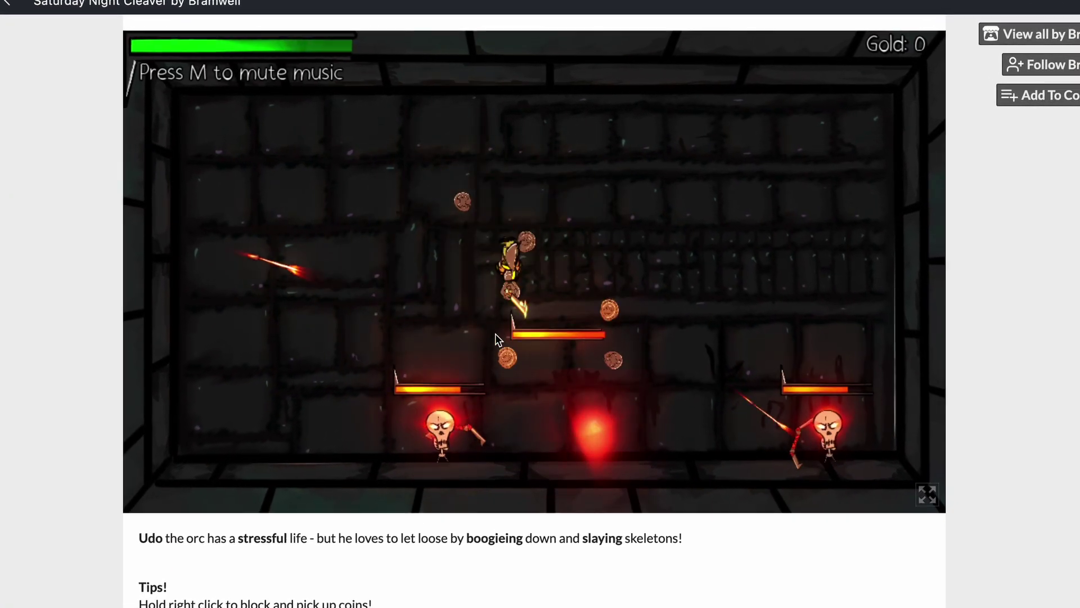
pyautogui.click(438, 342)
pyautogui.click(414, 340)
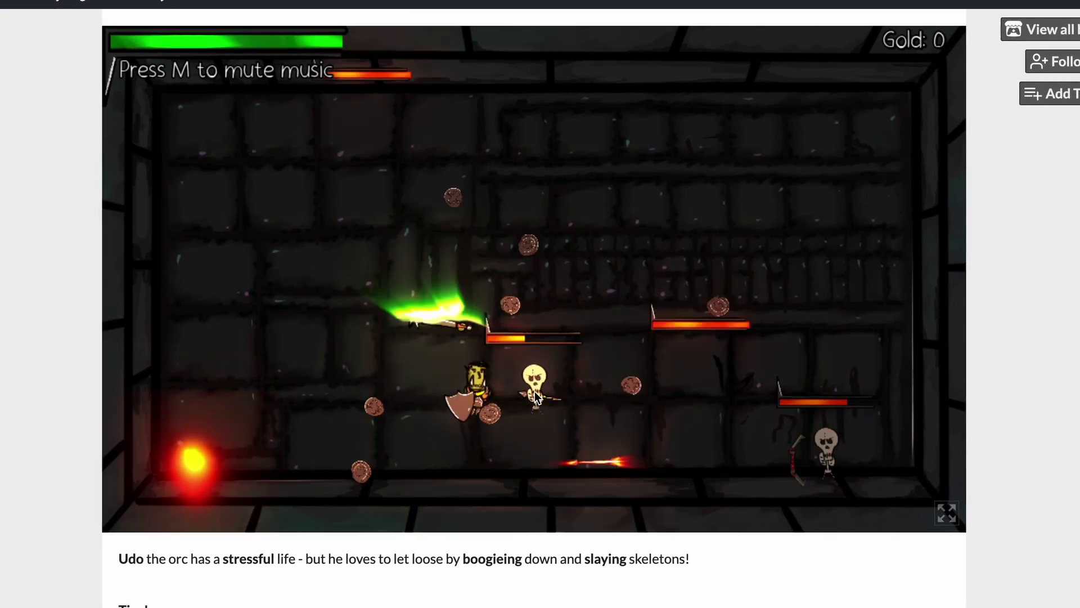
pyautogui.click(579, 394)
pyautogui.click(728, 425)
pyautogui.click(810, 434)
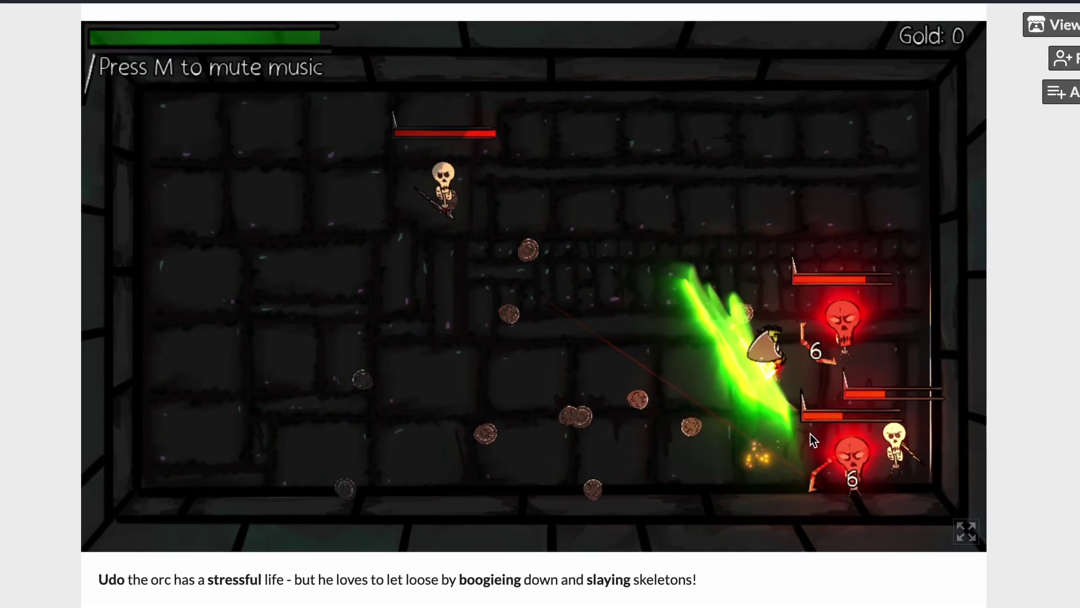
pyautogui.click(790, 374)
pyautogui.click(791, 323)
pyautogui.click(768, 290)
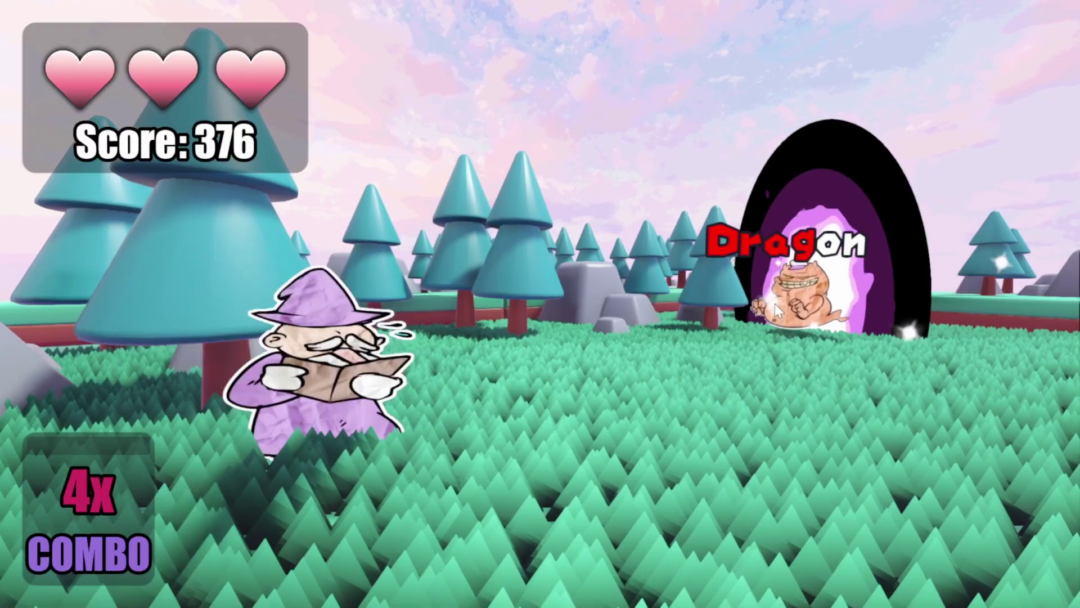
pyautogui.write('onwish')
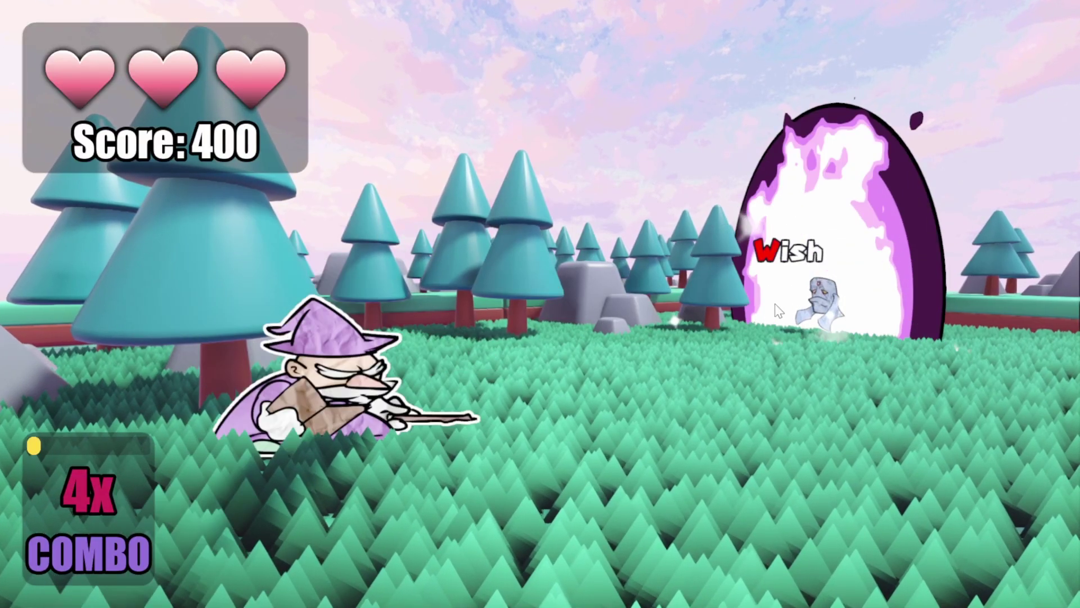
pyautogui.write('coven')
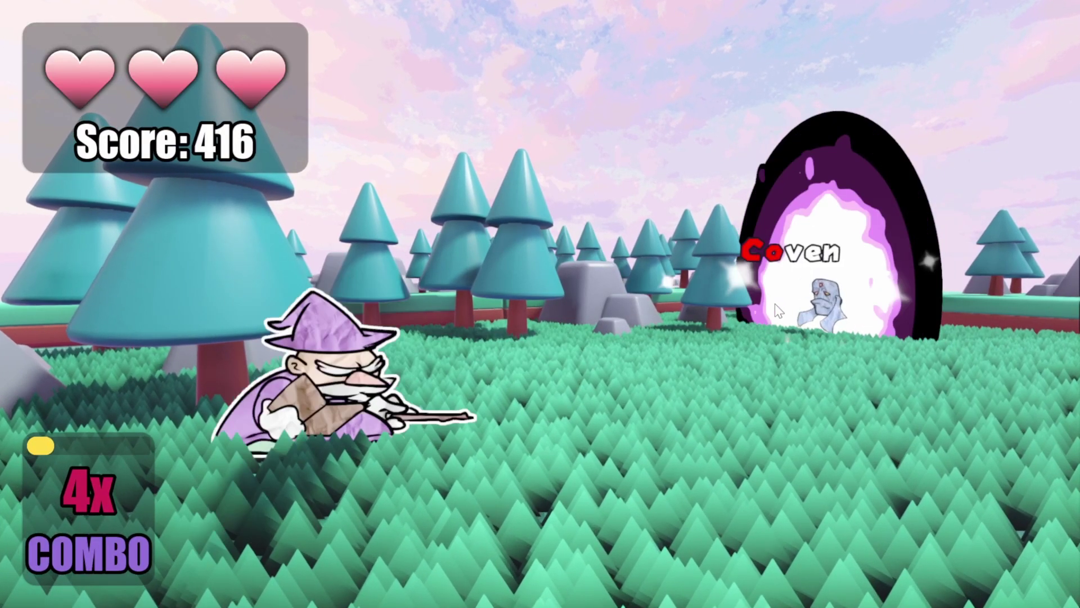
pyautogui.write('go')
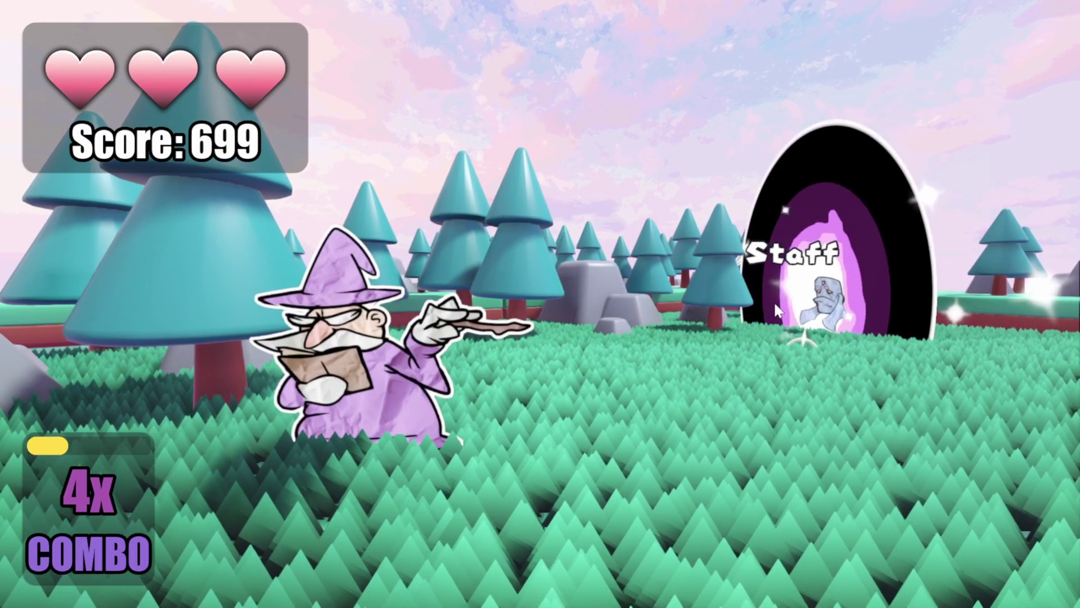
# Step: Spell Staff, Pure, Eyebite, Eyebite and Specter to destroy the portal enemies
pyautogui.write('Staff')
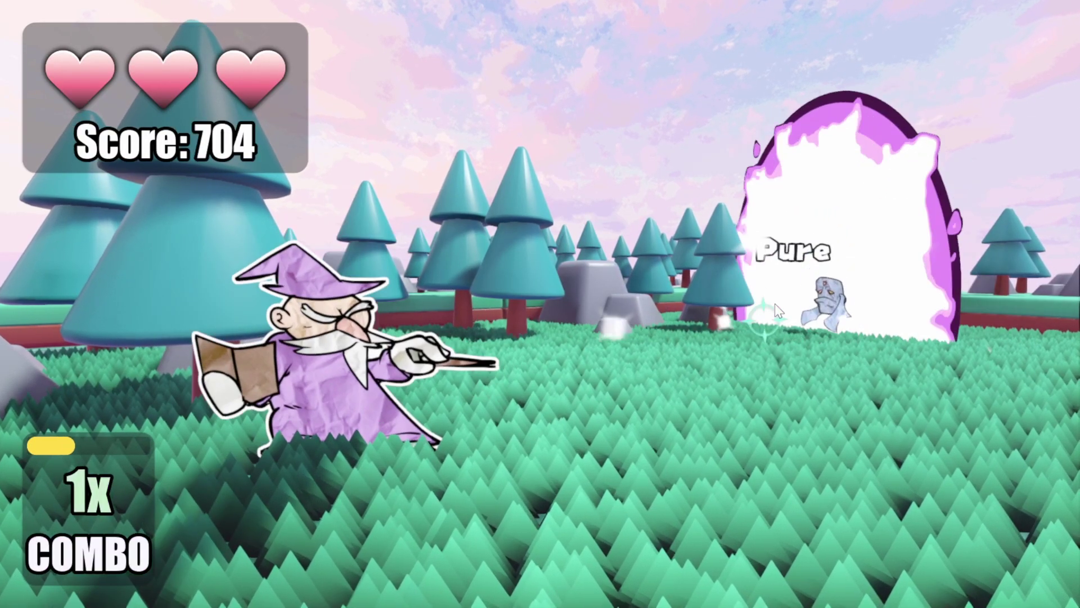
pyautogui.write('Pure')
pyautogui.write('Eyebite')
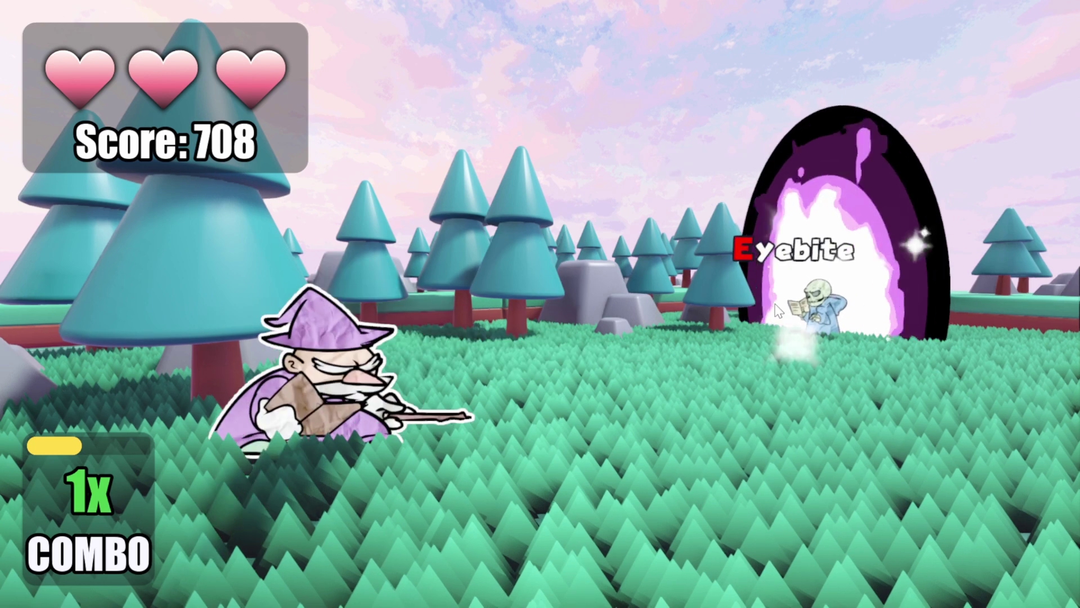
pyautogui.write('Eyebite')
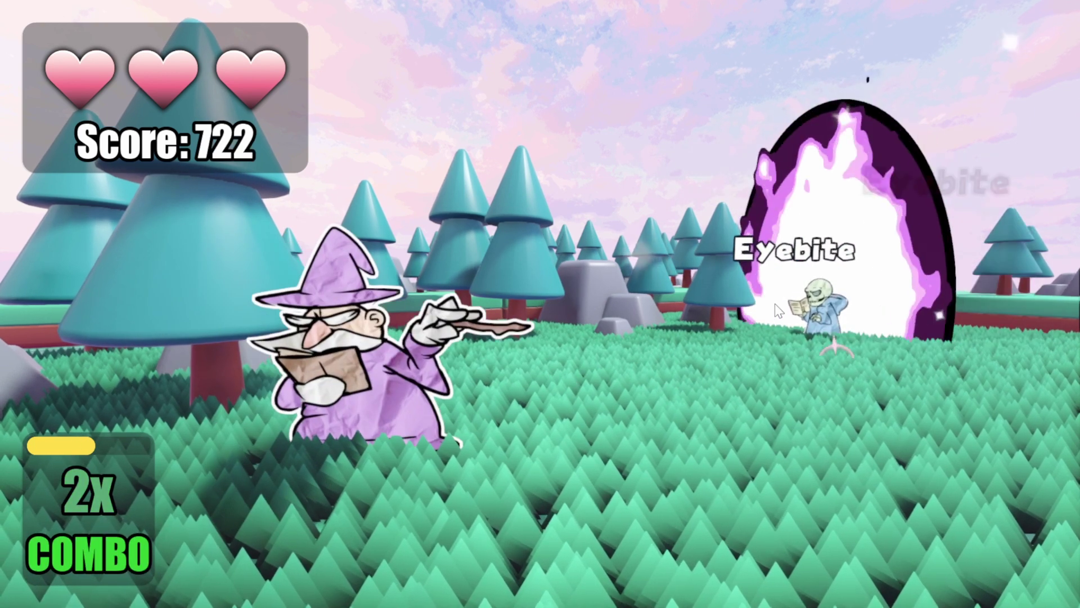
pyautogui.write('Specter')
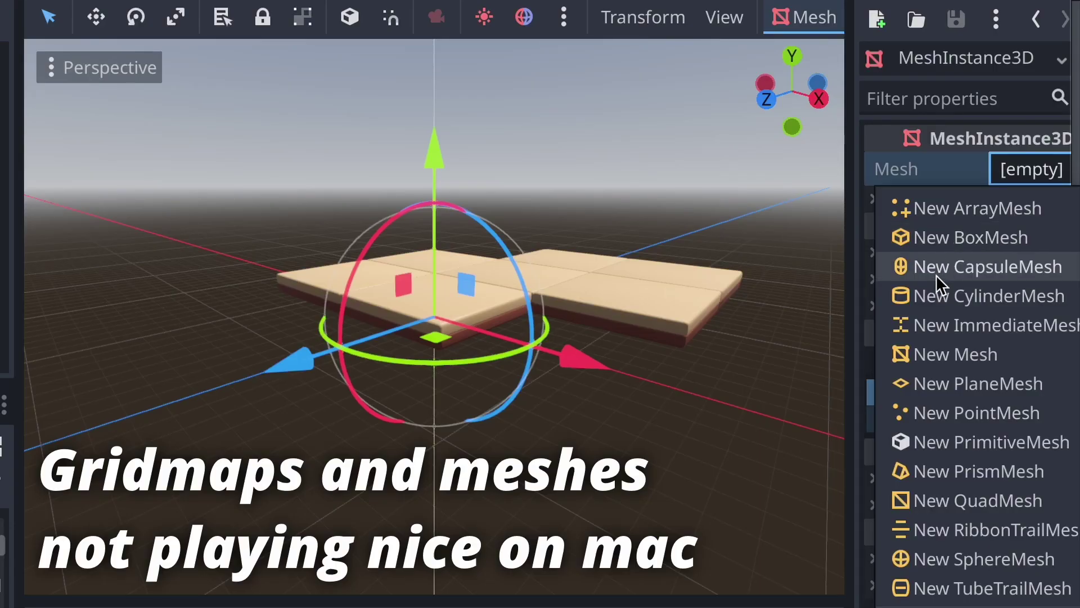
# Step: Give the MeshInstance3D a new CapsuleMesh and frame it, then spell the next Word Wizard words
pyautogui.click(937, 276)
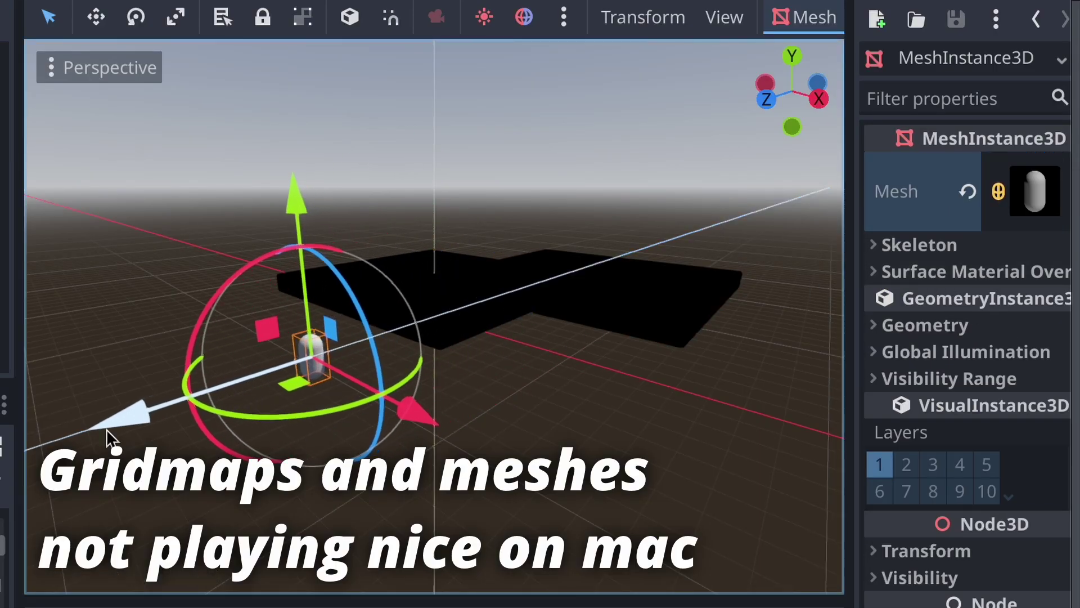
pyautogui.moveTo(106, 428); pyautogui.dragTo(408, 380, button='middle')
pyautogui.scroll(6, 352, 418)
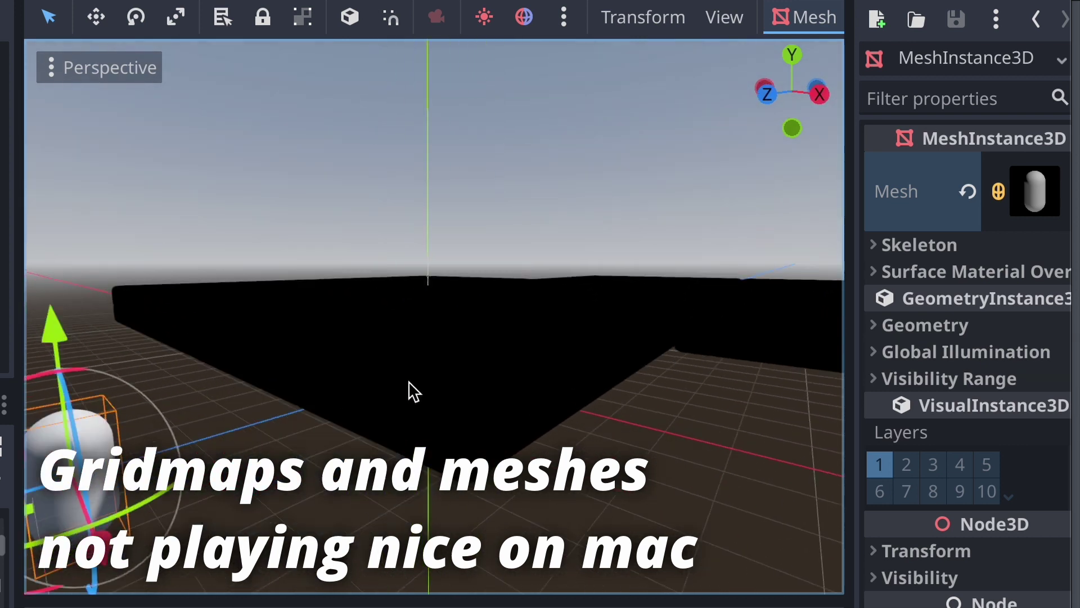
pyautogui.press('f')
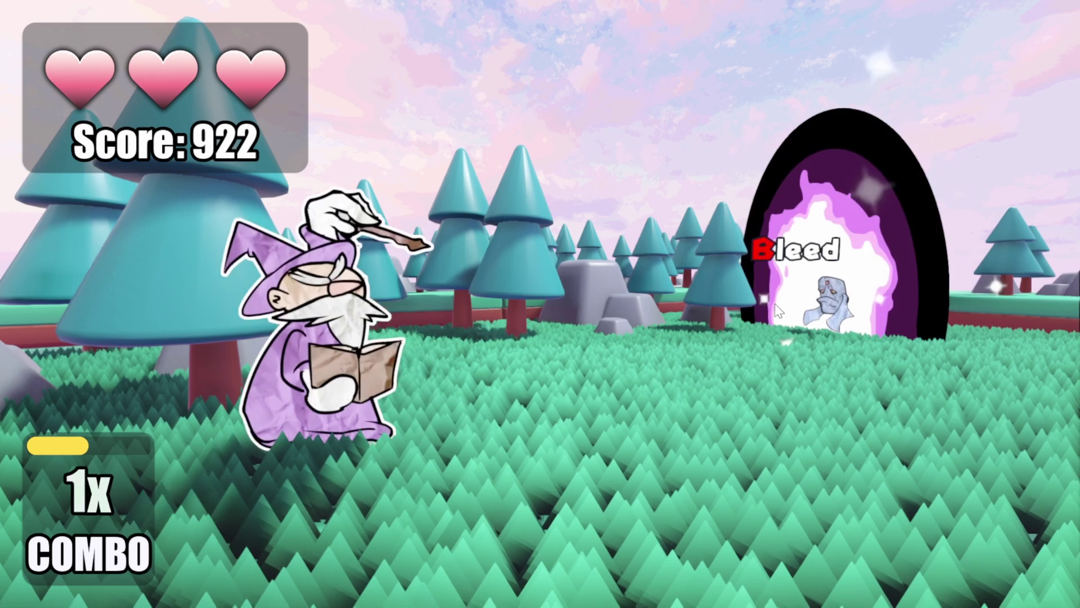
pyautogui.write('leed')
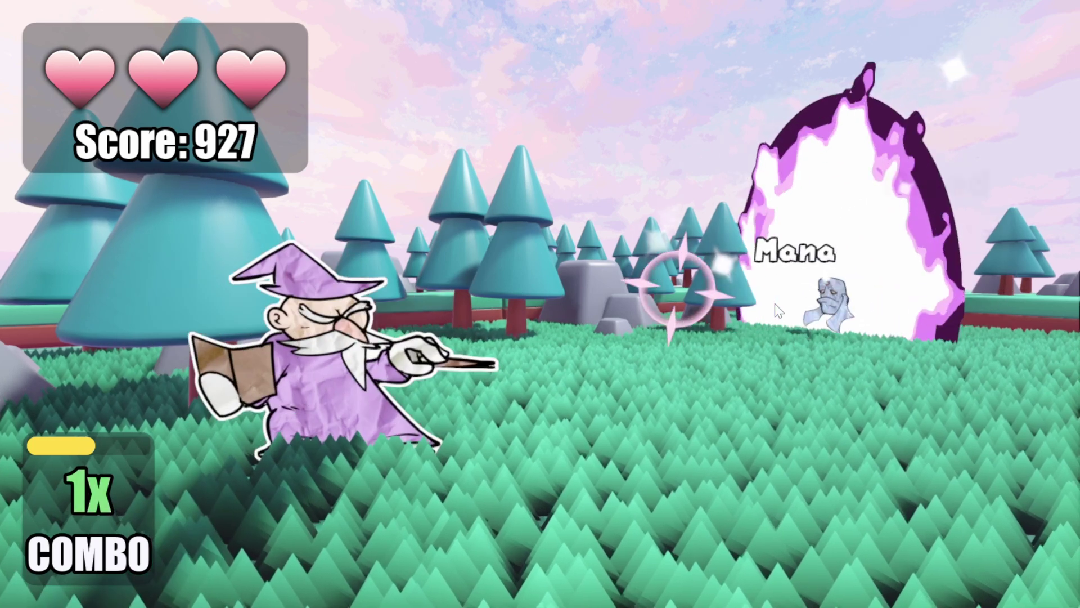
pyautogui.write('manacov')
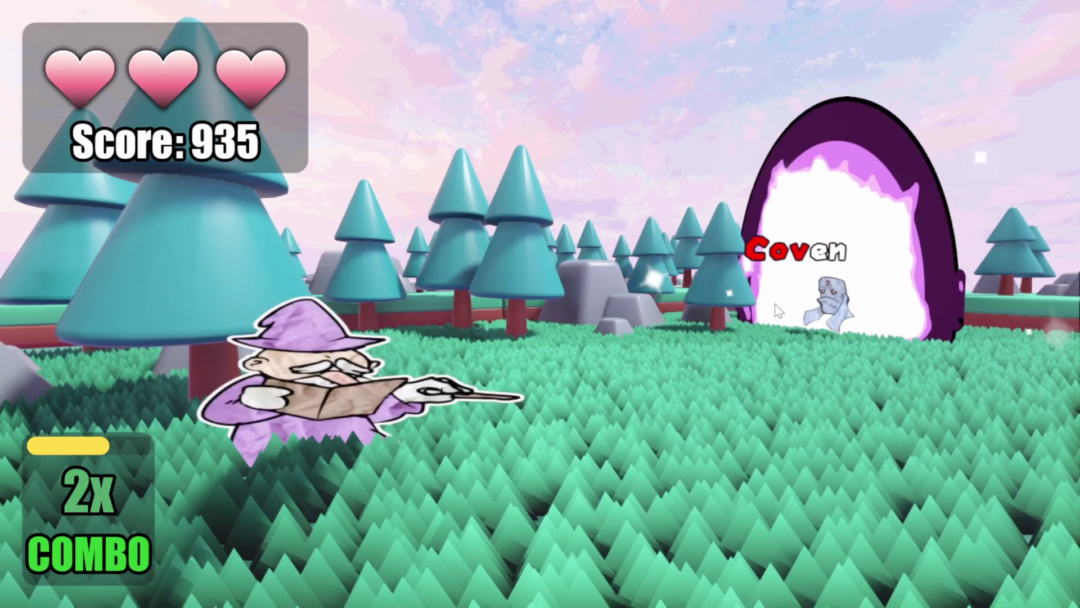
pyautogui.write('enmadnessey')
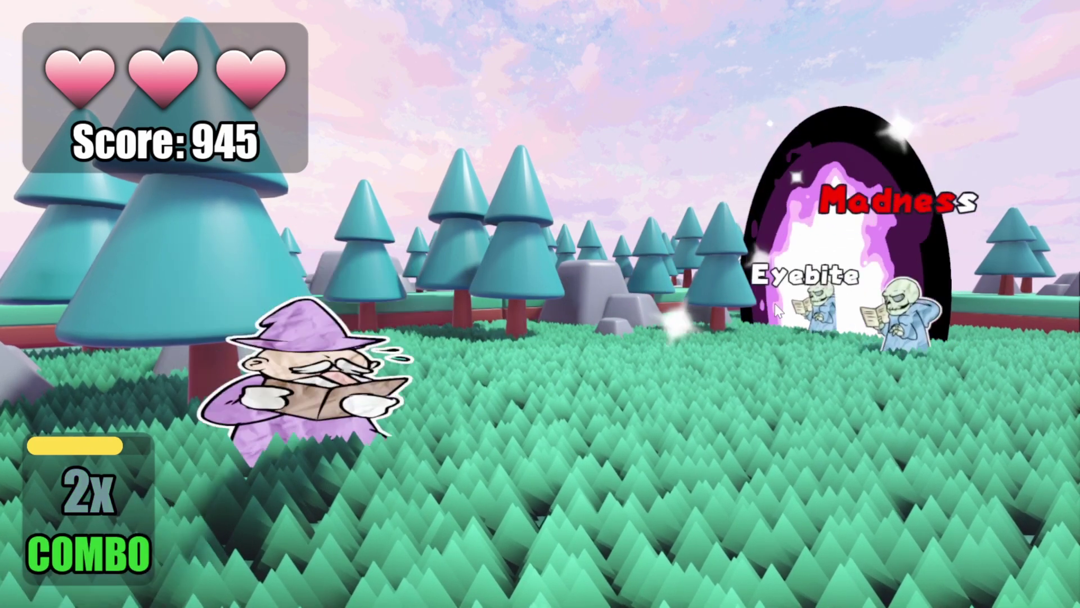
pyautogui.write('ebiteshatter')
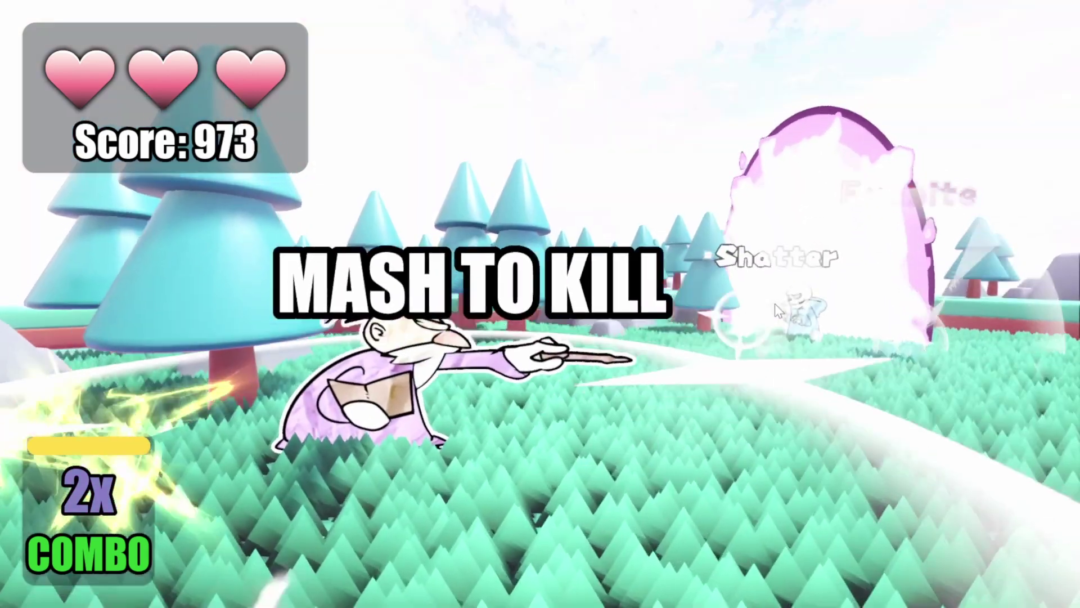
pyautogui.write('arcanedark')
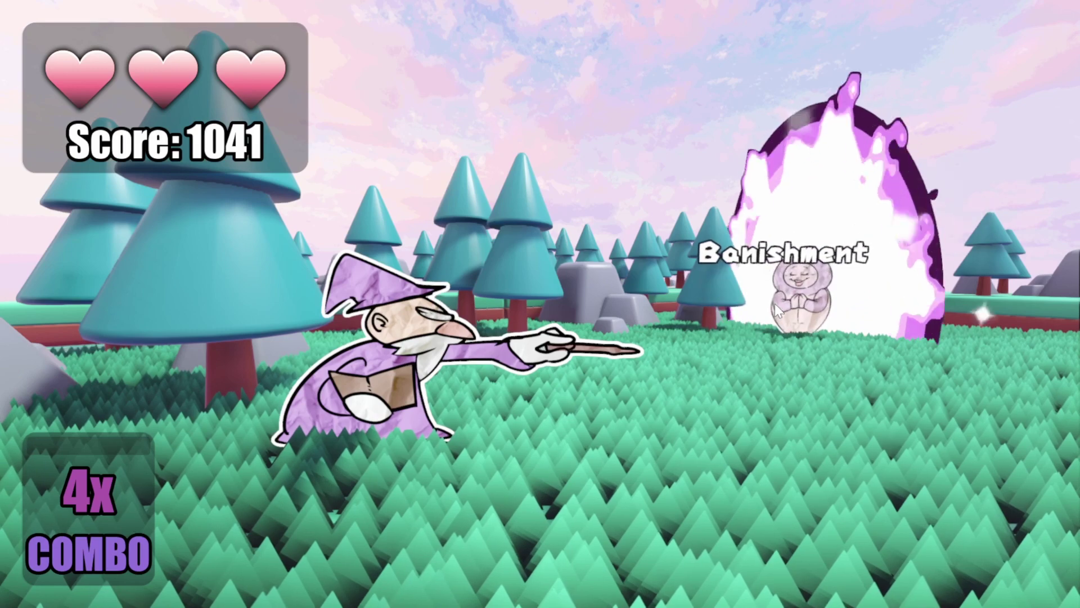
pyautogui.write('b')
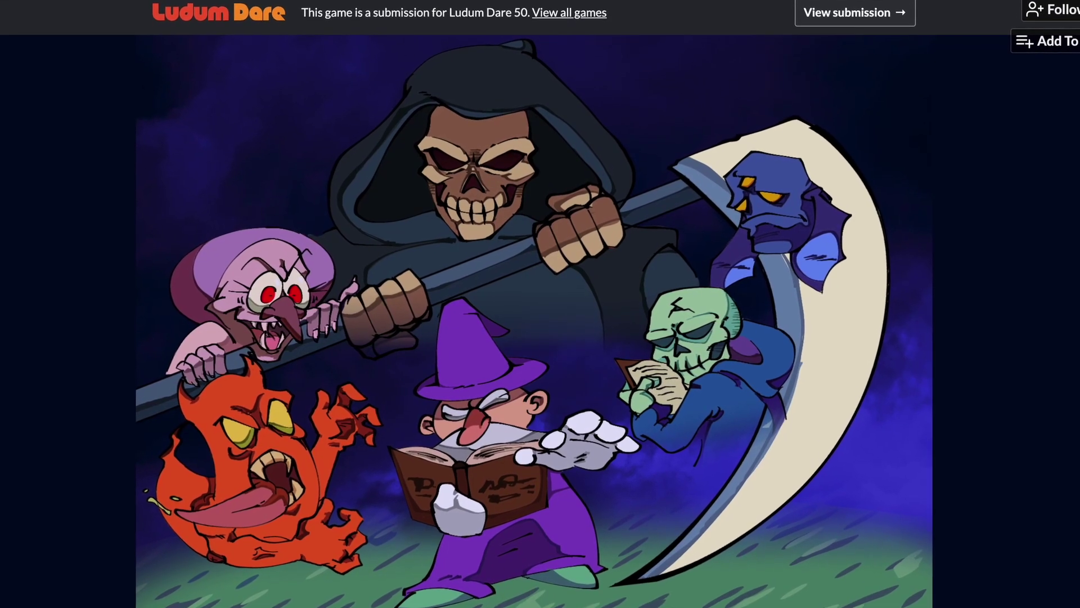
# Step: Scroll the Word Wizard itch.io page past the description to the Download and Comments sections
pyautogui.scroll(-10, 540, 303)
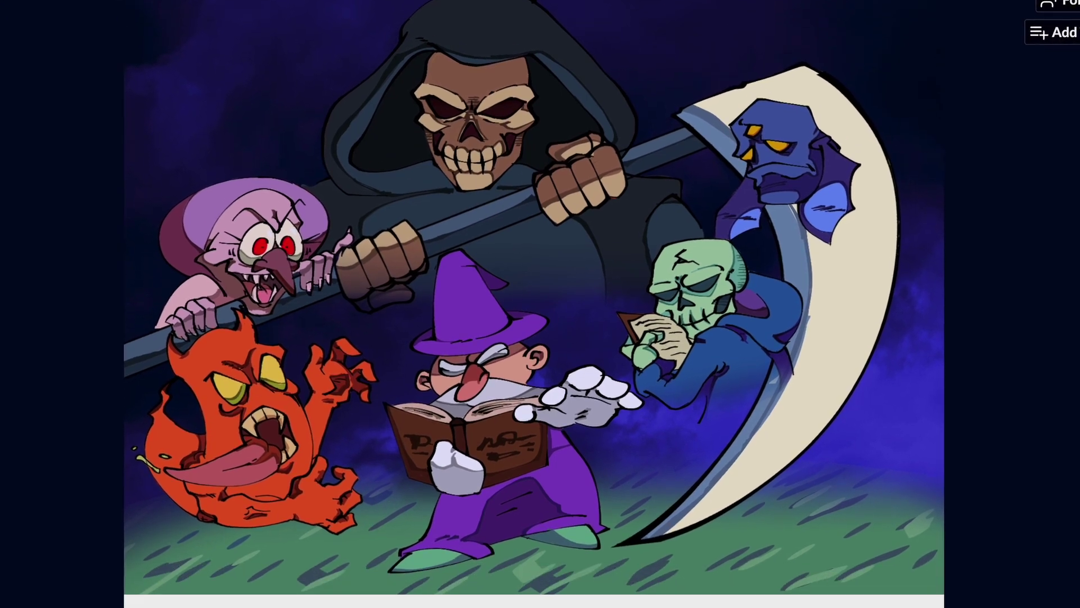
pyautogui.scroll(-10, 540, 303)
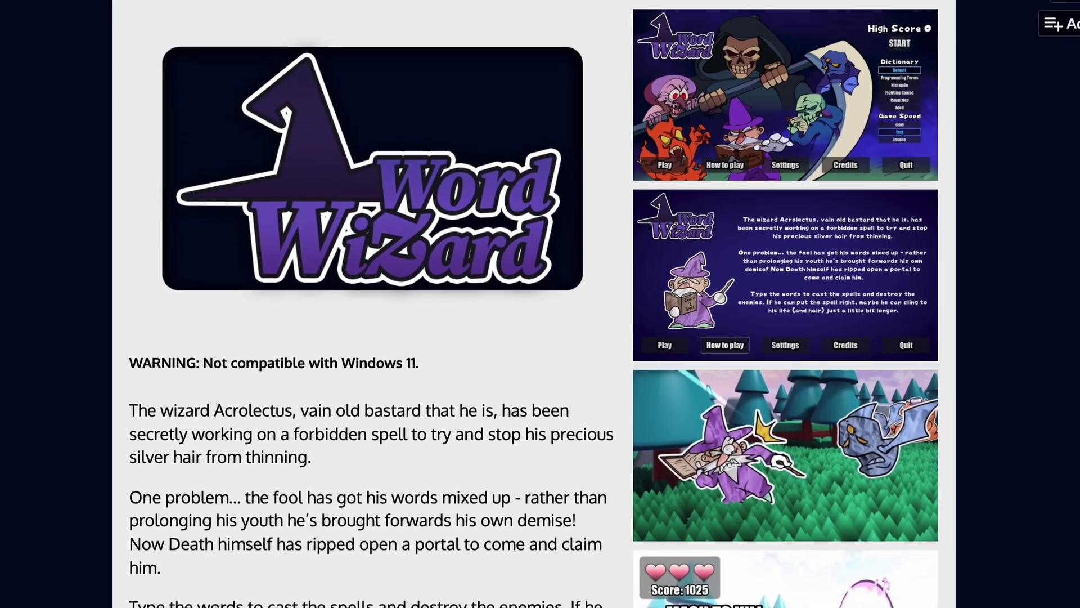
pyautogui.scroll(-2, 540, 304)
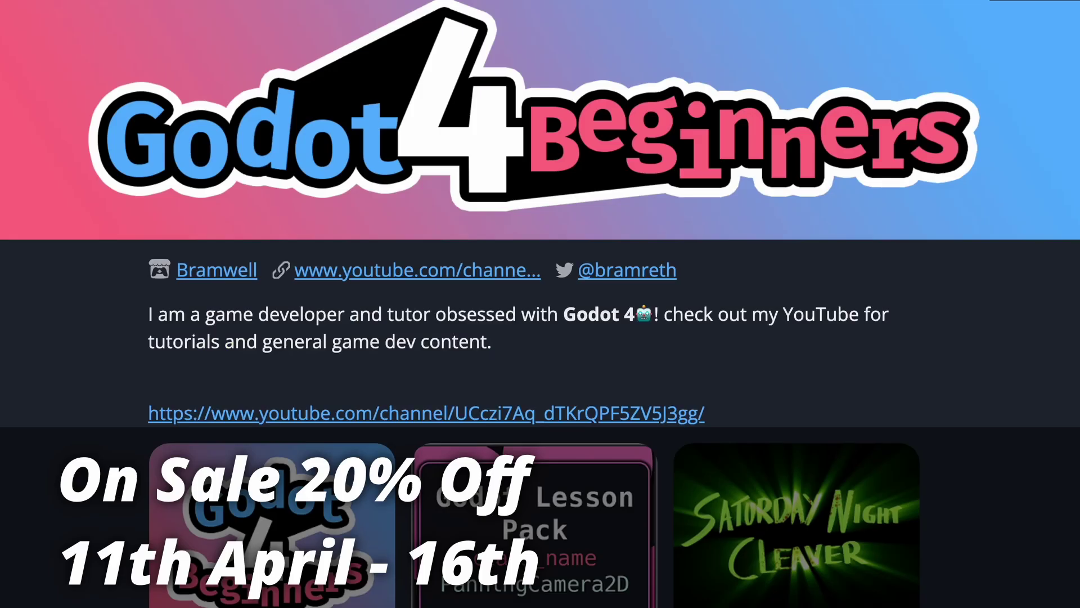
pyautogui.scroll(-6, 540, 256)
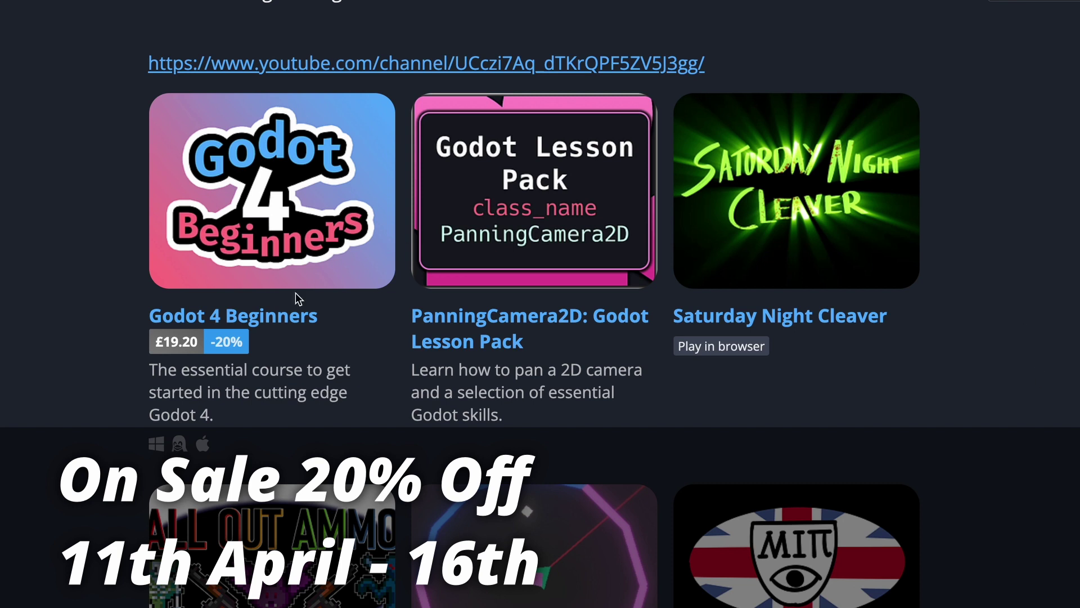
# Step: Open the Godot 4 Beginners course page from the product grid
pyautogui.click(253, 319)
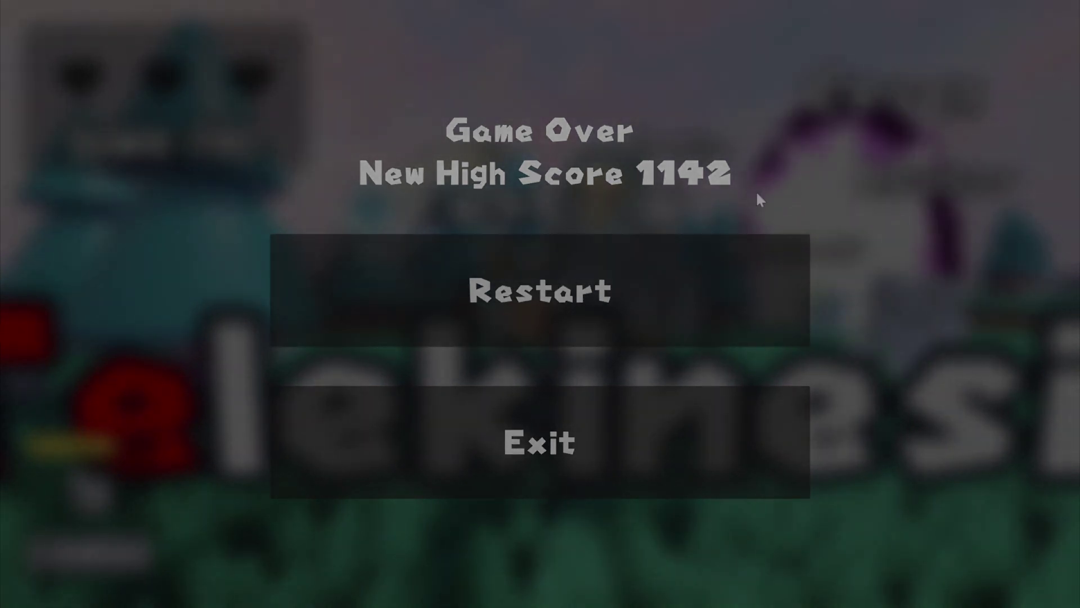
# Step: Restart Word Wizard from the Game Over screen showing the 1142 high score
pyautogui.click(550, 287)
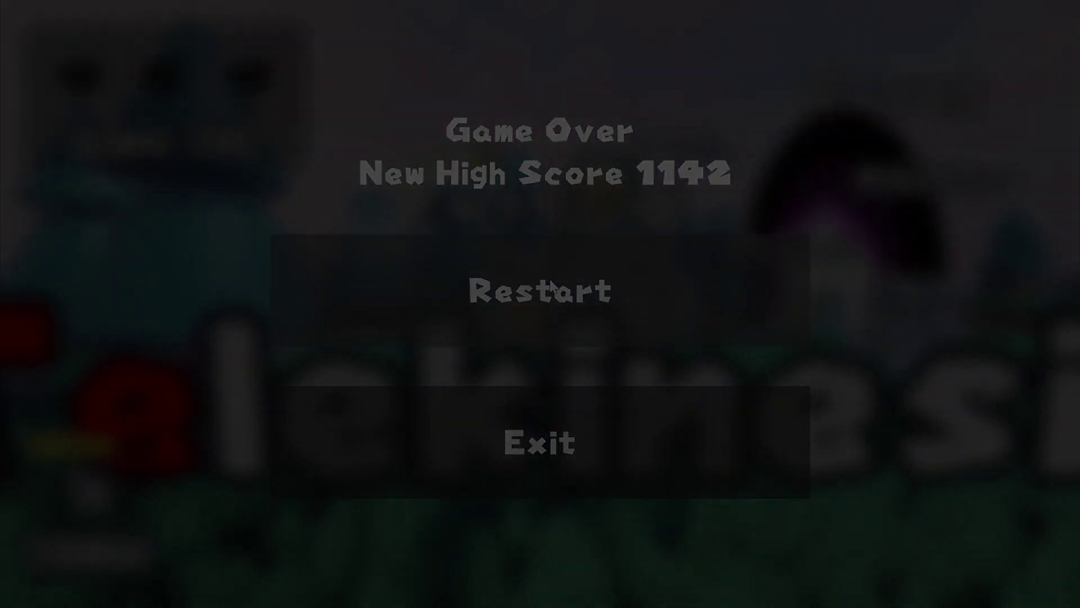